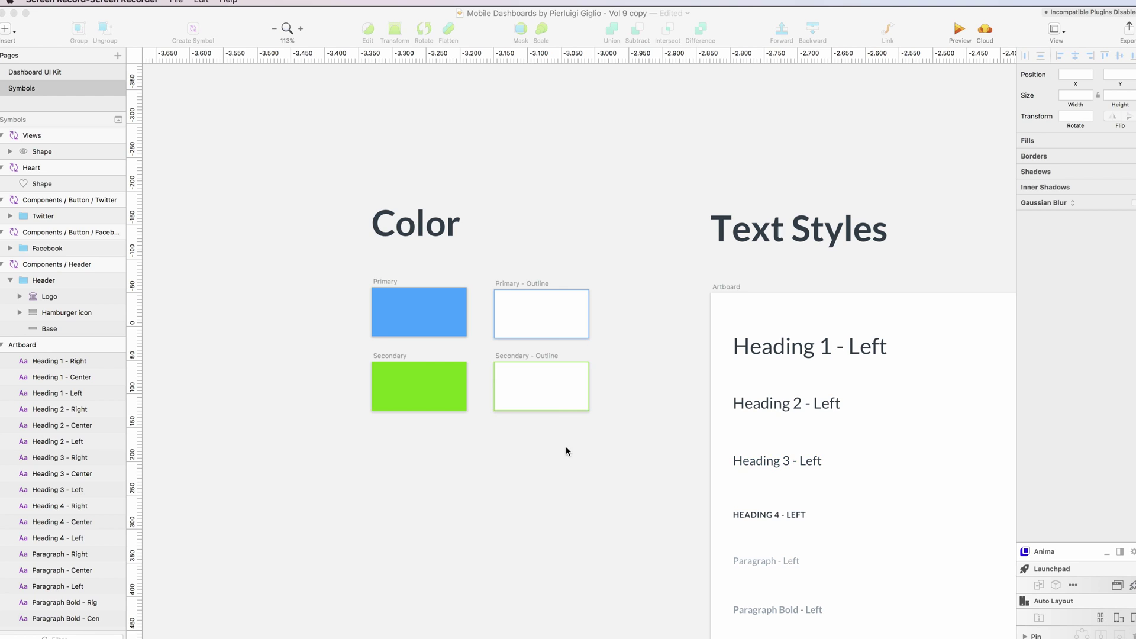
Step: Select the blue Primary swatch rectangle on the Symbols page
{"action": "scroll", "coordinate": [569, 444], "scroll_direction": "right", "scroll_amount": 2}
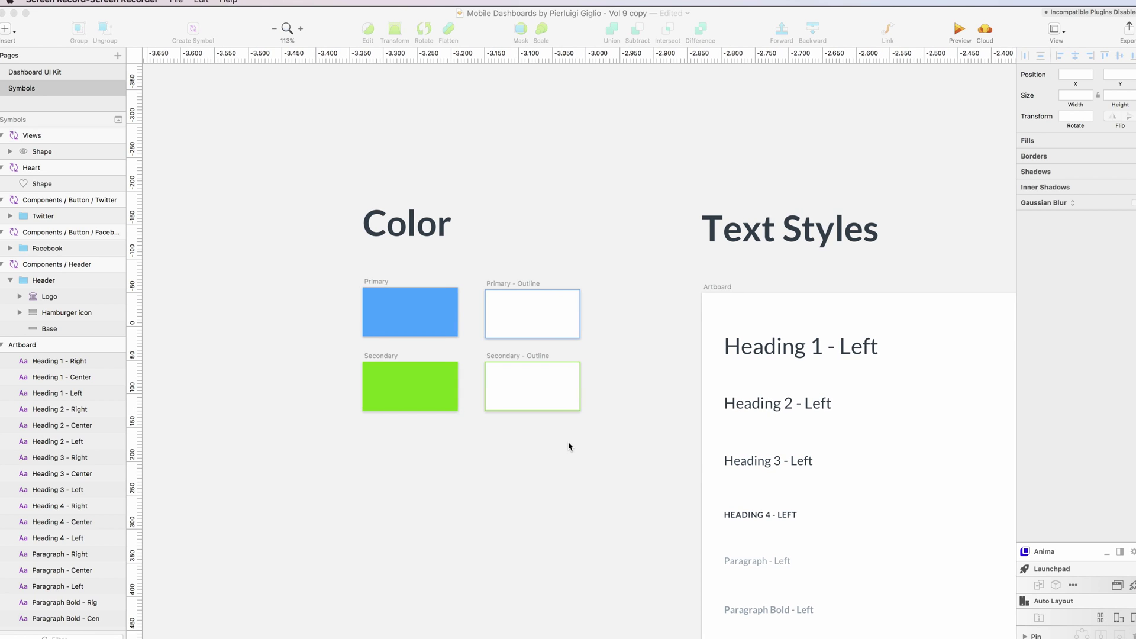
{"action": "left_click", "coordinate": [569, 444]}
{"action": "scroll", "coordinate": [568, 443], "scroll_direction": "down", "scroll_amount": 1}
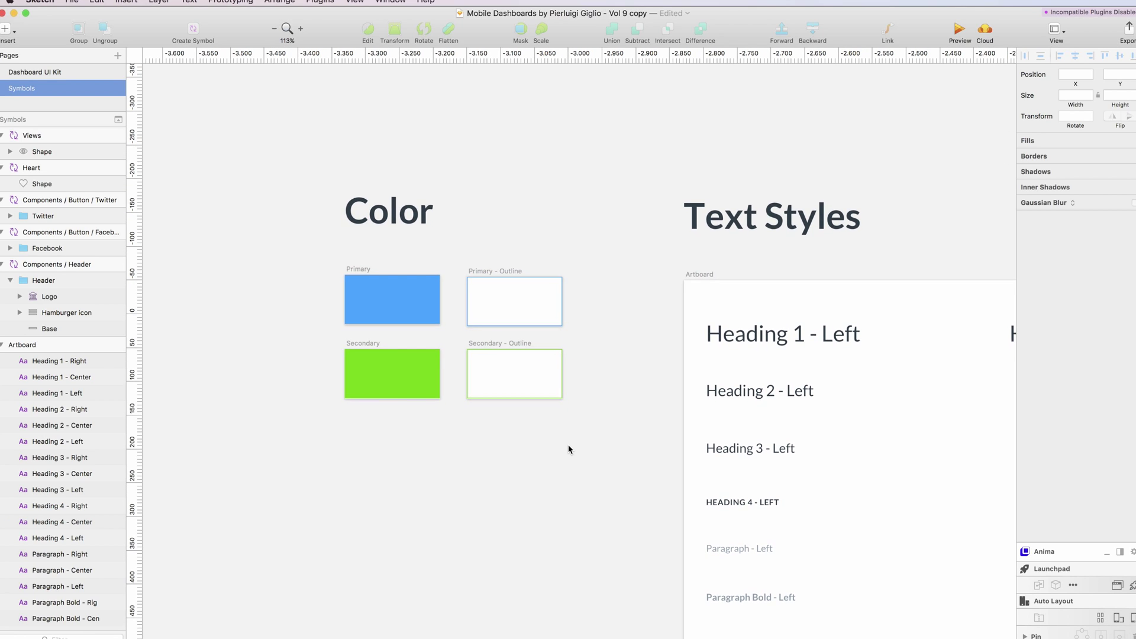
{"action": "scroll", "coordinate": [573, 446], "scroll_direction": "left", "scroll_amount": 2}
{"action": "scroll", "coordinate": [574, 446], "scroll_direction": "up", "scroll_amount": 3}
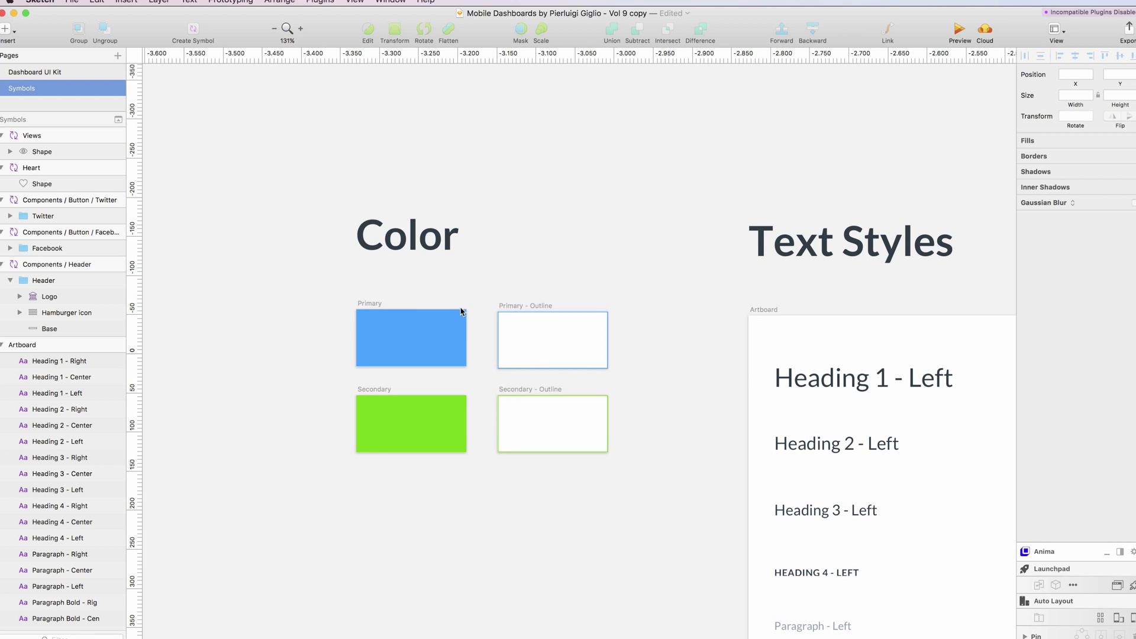
{"action": "scroll", "coordinate": [343, 294], "scroll_direction": "left", "scroll_amount": 3}
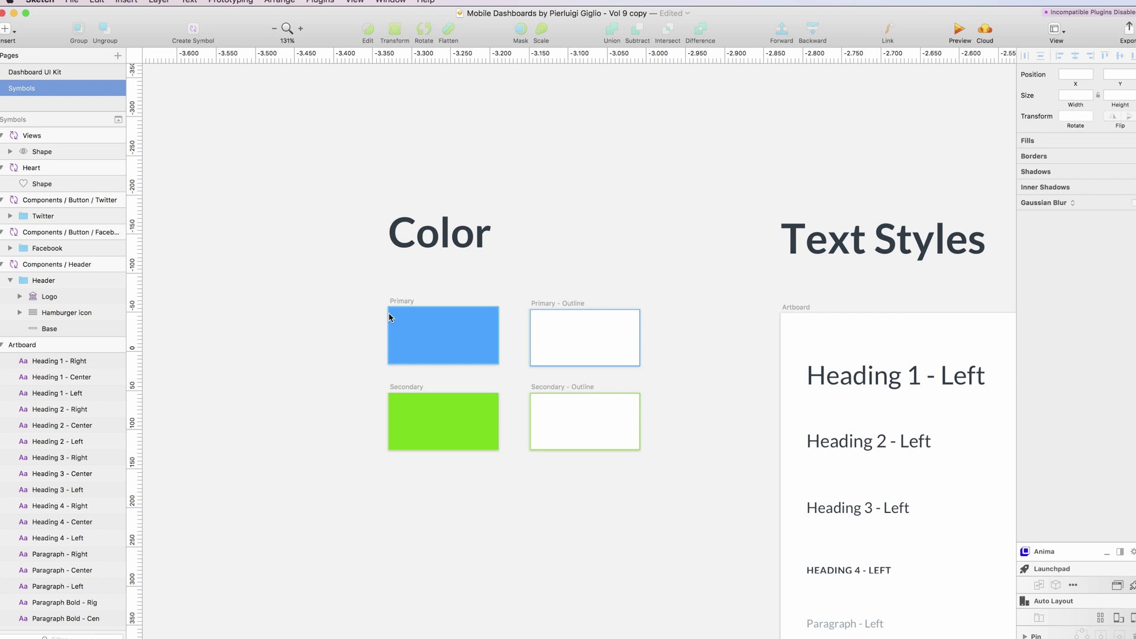
{"action": "left_click", "coordinate": [425, 322]}
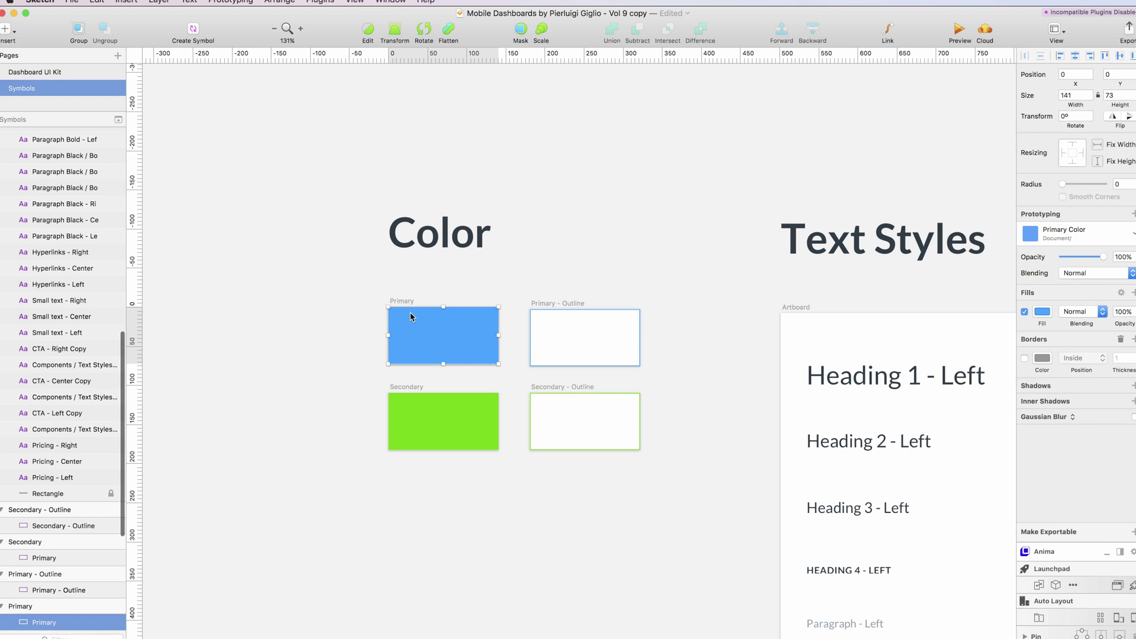
Step: Review the Dashboard UI Kit screens, then return to the Symbols page
{"action": "left_click", "coordinate": [59, 73]}
{"action": "scroll", "coordinate": [459, 235], "scroll_direction": "right", "scroll_amount": 2}
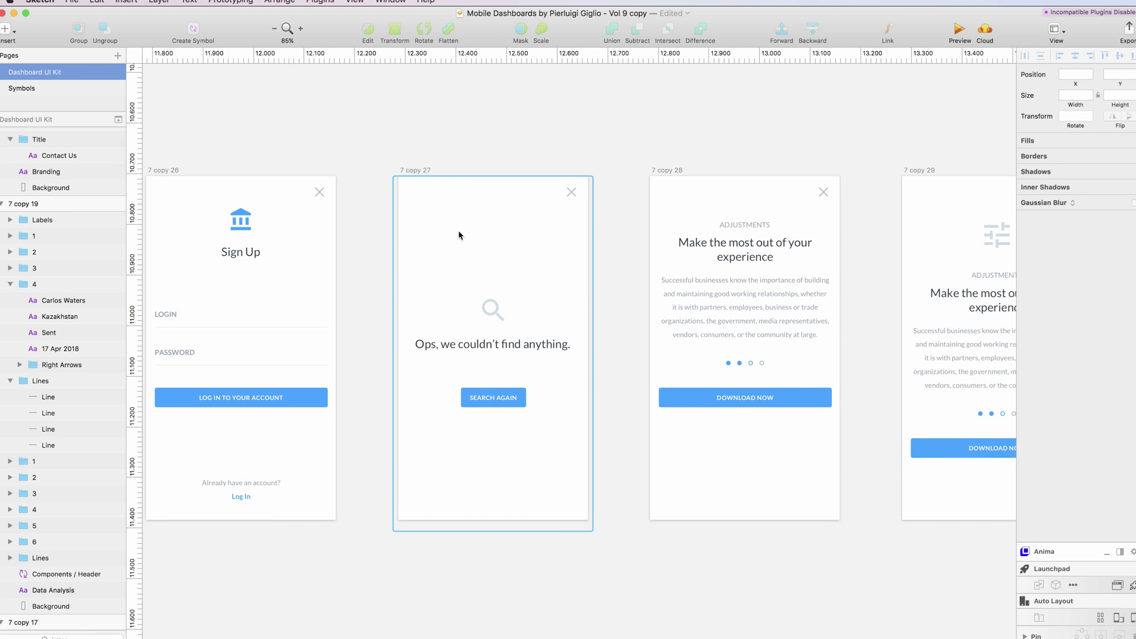
{"action": "scroll", "coordinate": [459, 234], "scroll_direction": "down", "scroll_amount": 1}
{"action": "scroll", "coordinate": [459, 234], "scroll_direction": "right", "scroll_amount": 5}
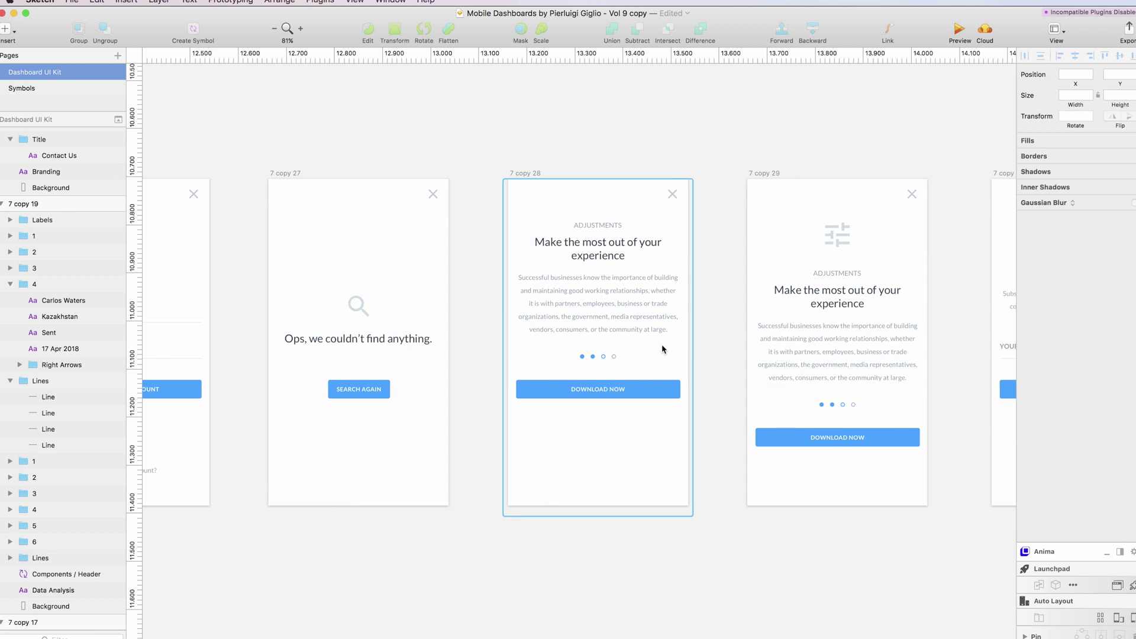
{"action": "scroll", "coordinate": [662, 349], "scroll_direction": "right", "scroll_amount": 10}
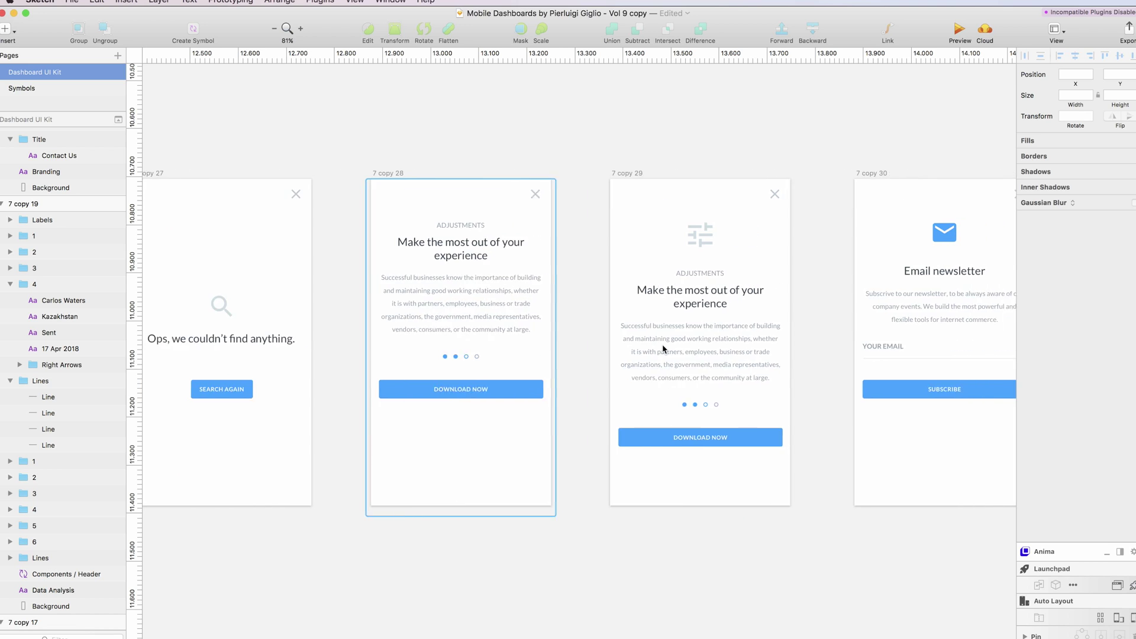
{"action": "scroll", "coordinate": [762, 334], "scroll_direction": "left", "scroll_amount": 10}
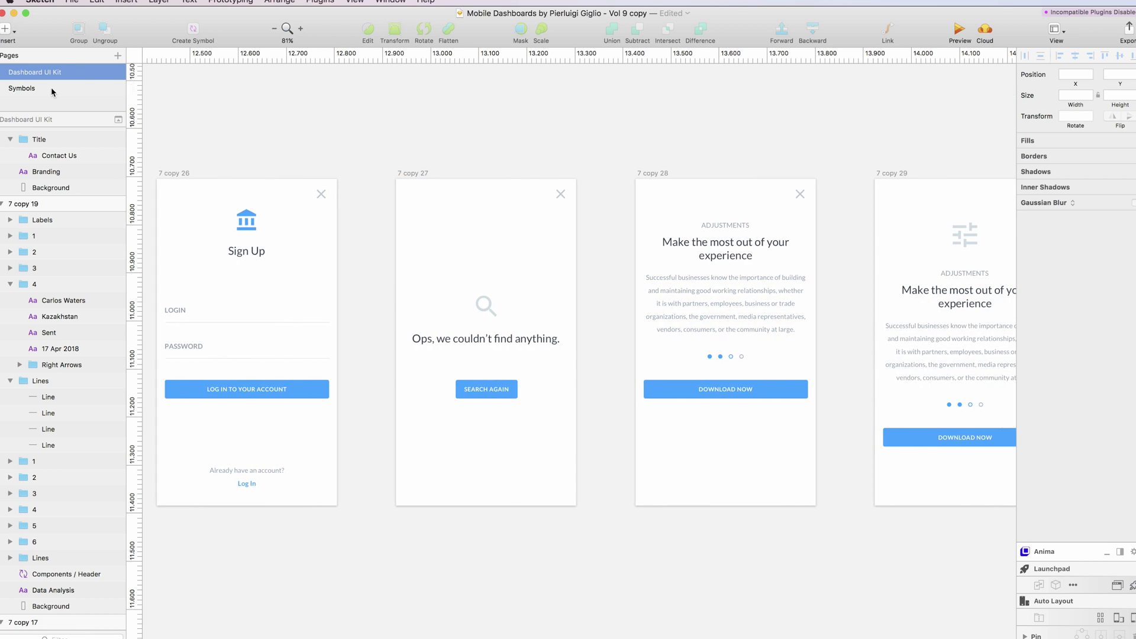
{"action": "left_click", "coordinate": [50, 88]}
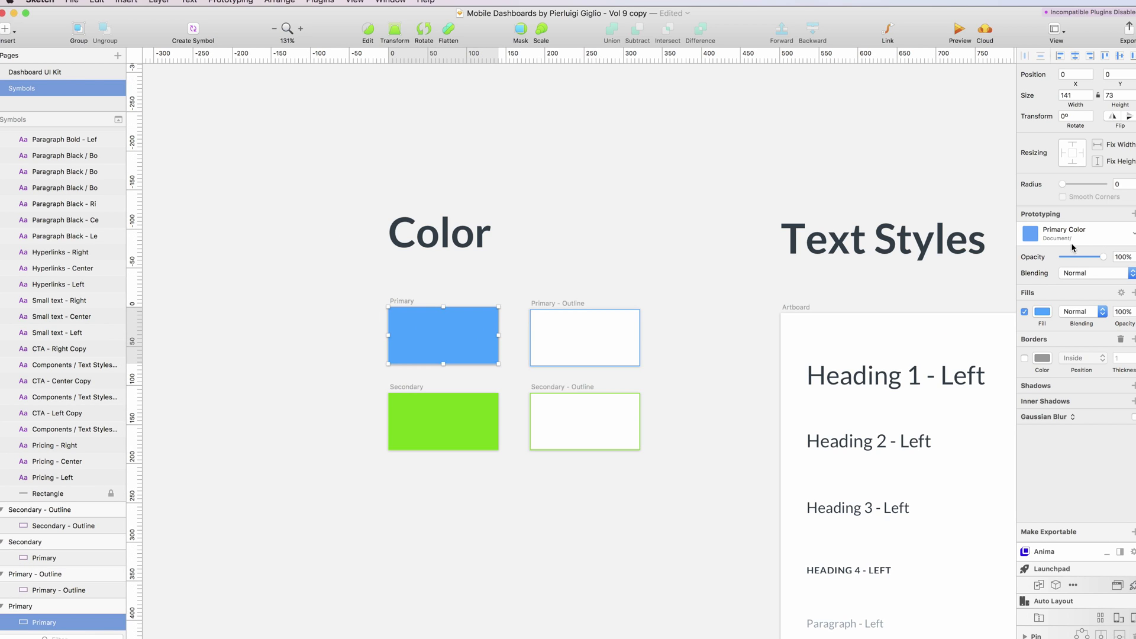
Step: Change the Primary fill to the orange global colour and sync the Primary Color style
{"action": "left_click", "coordinate": [1044, 311]}
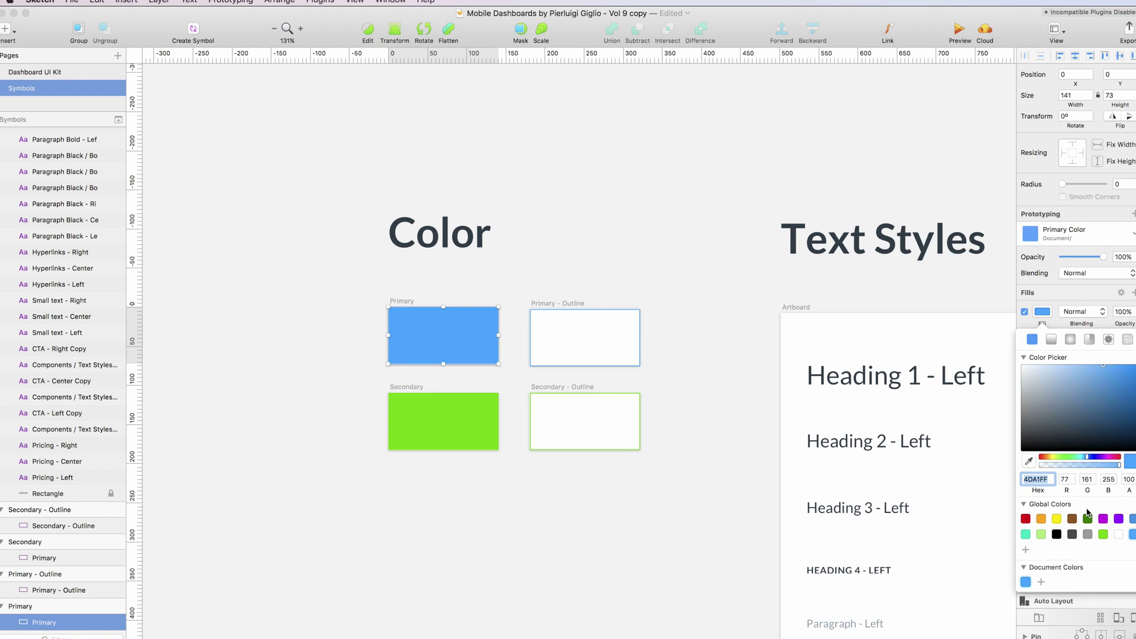
{"action": "left_click", "coordinate": [1042, 519]}
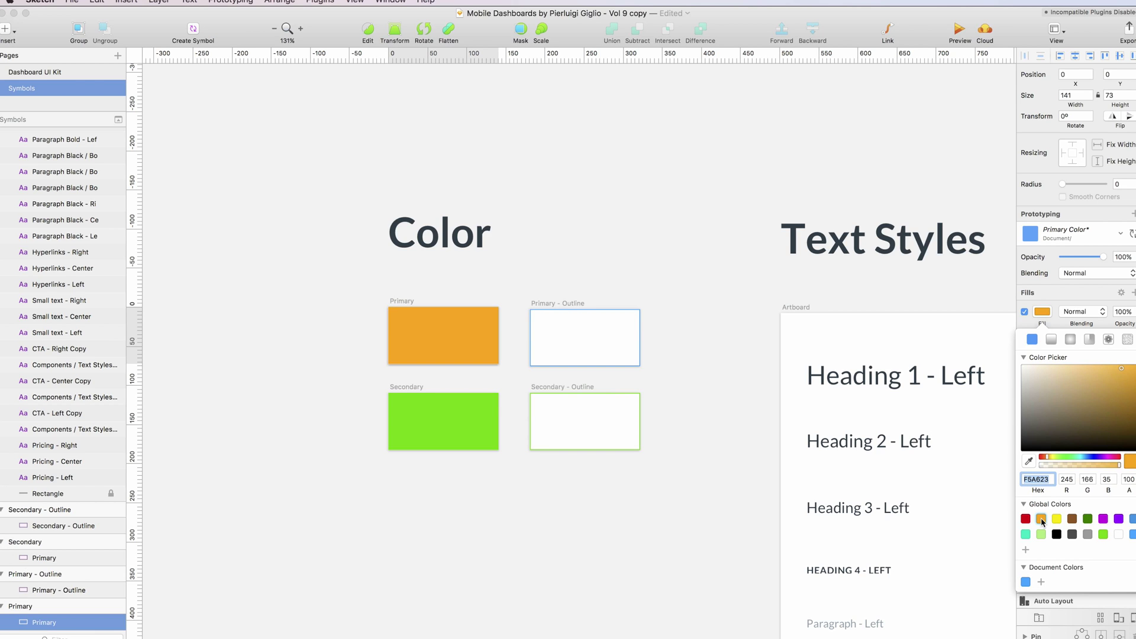
{"action": "left_click", "coordinate": [1131, 214]}
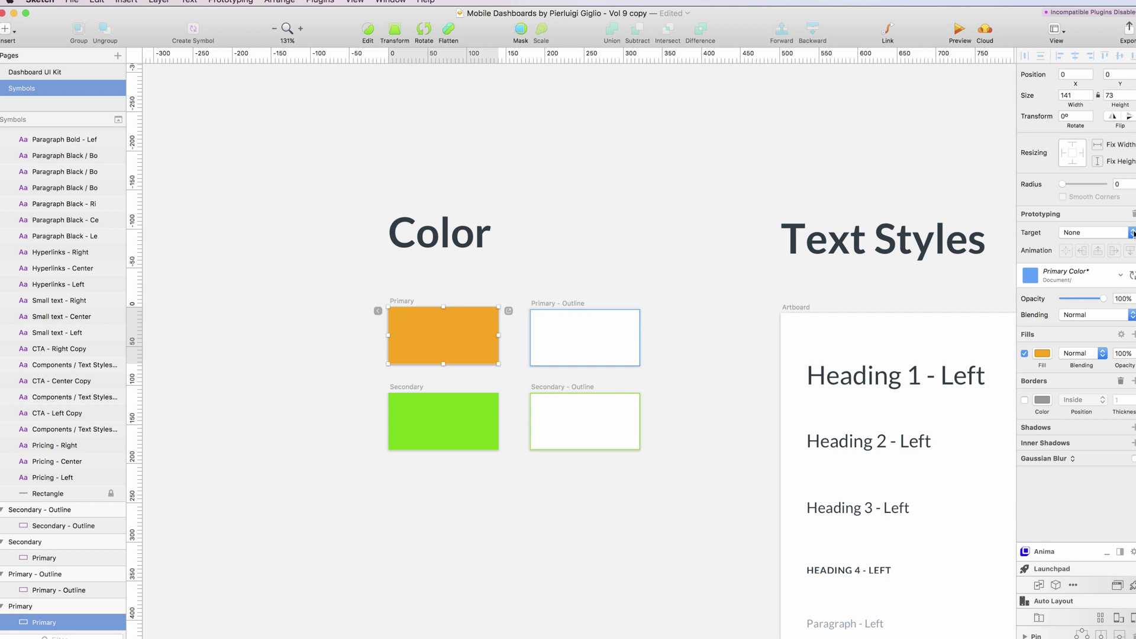
{"action": "left_click", "coordinate": [1132, 275]}
{"action": "key", "text": "l"}
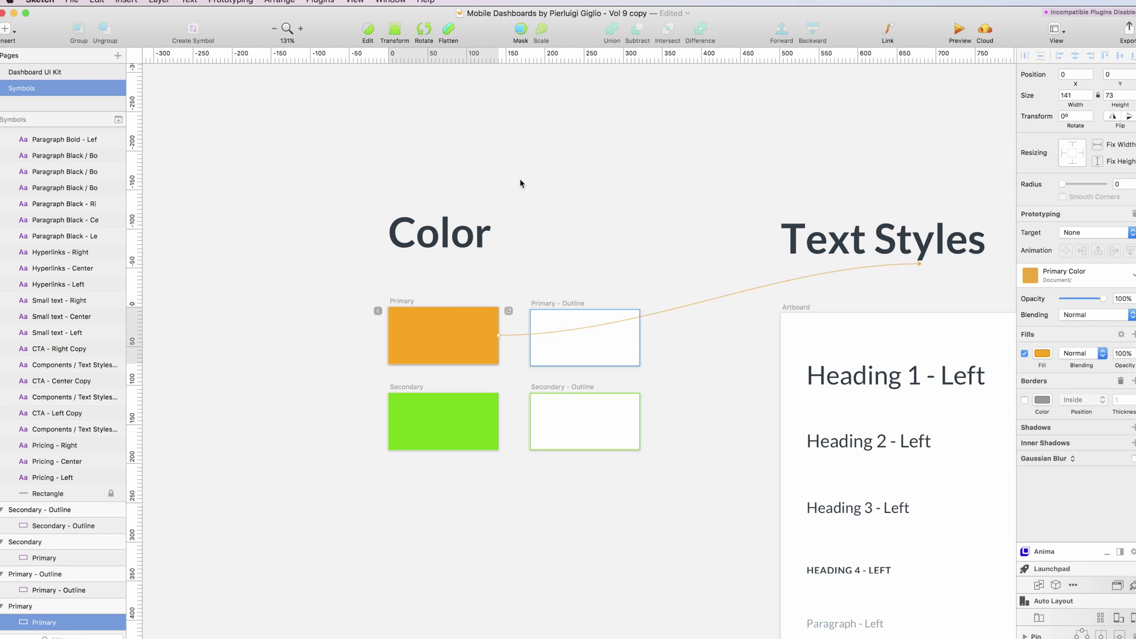
Step: Check the Dashboard UI Kit screens for the orange buttons, then return to Symbols
{"action": "left_click", "coordinate": [35, 72]}
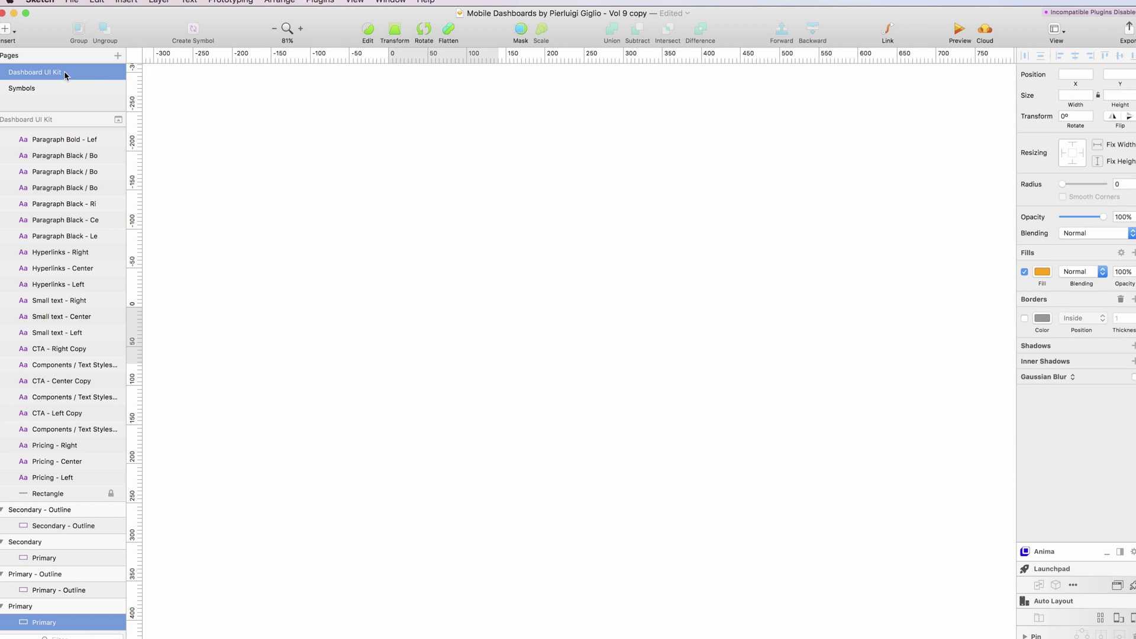
{"action": "scroll", "coordinate": [550, 252], "scroll_direction": "left", "scroll_amount": 2}
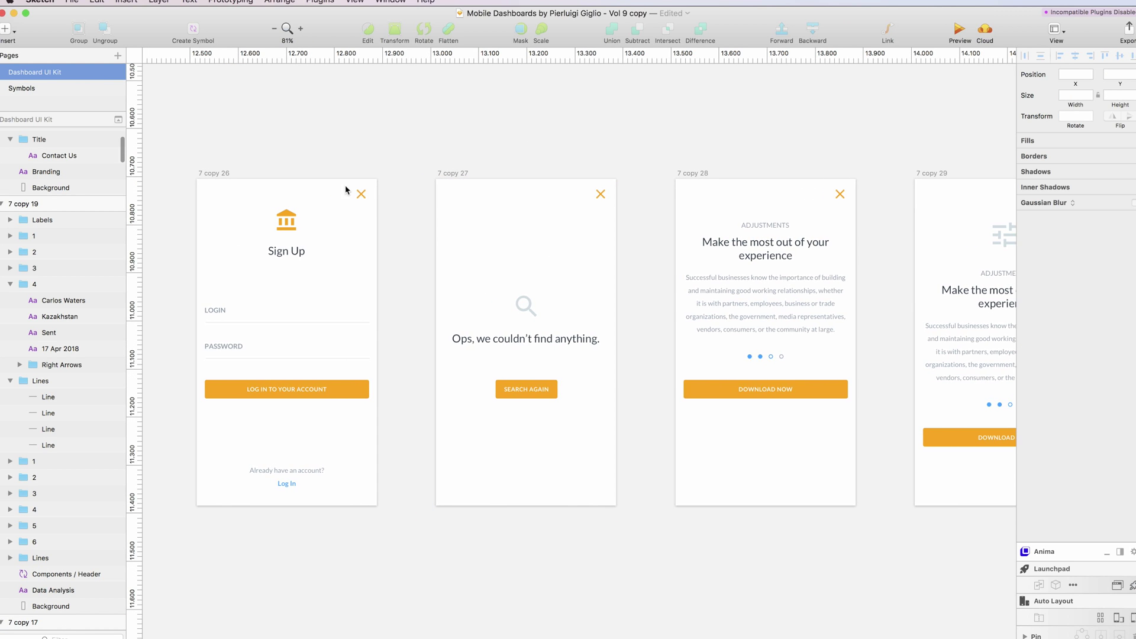
{"action": "scroll", "coordinate": [364, 188], "scroll_direction": "right", "scroll_amount": 2}
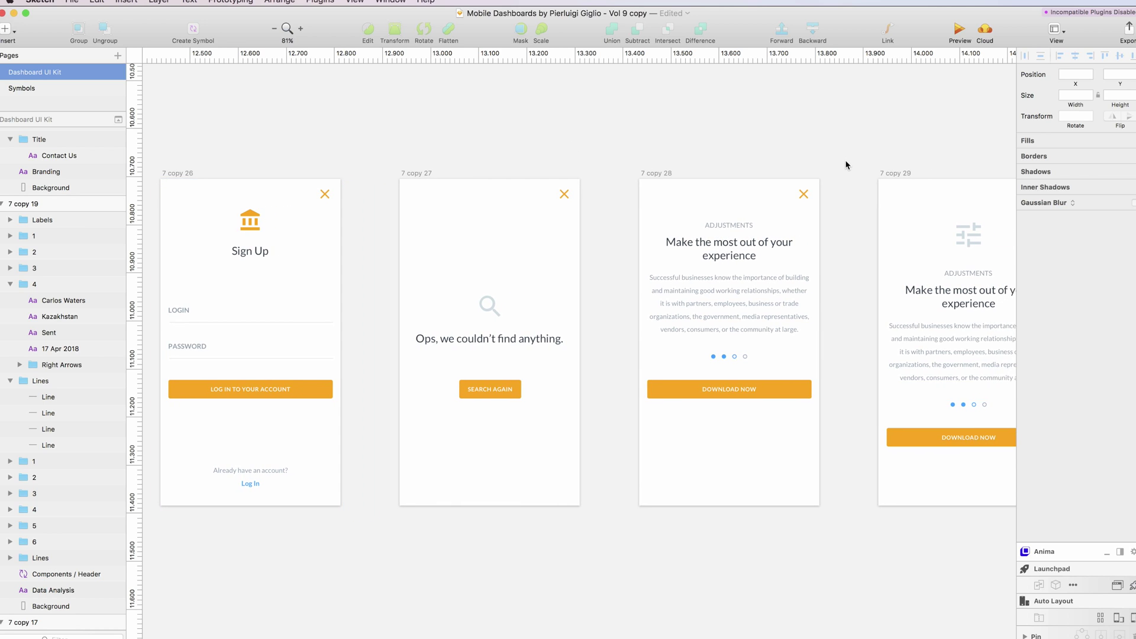
{"action": "scroll", "coordinate": [846, 165], "scroll_direction": "right", "scroll_amount": 5}
{"action": "scroll", "coordinate": [846, 164], "scroll_direction": "left", "scroll_amount": 4}
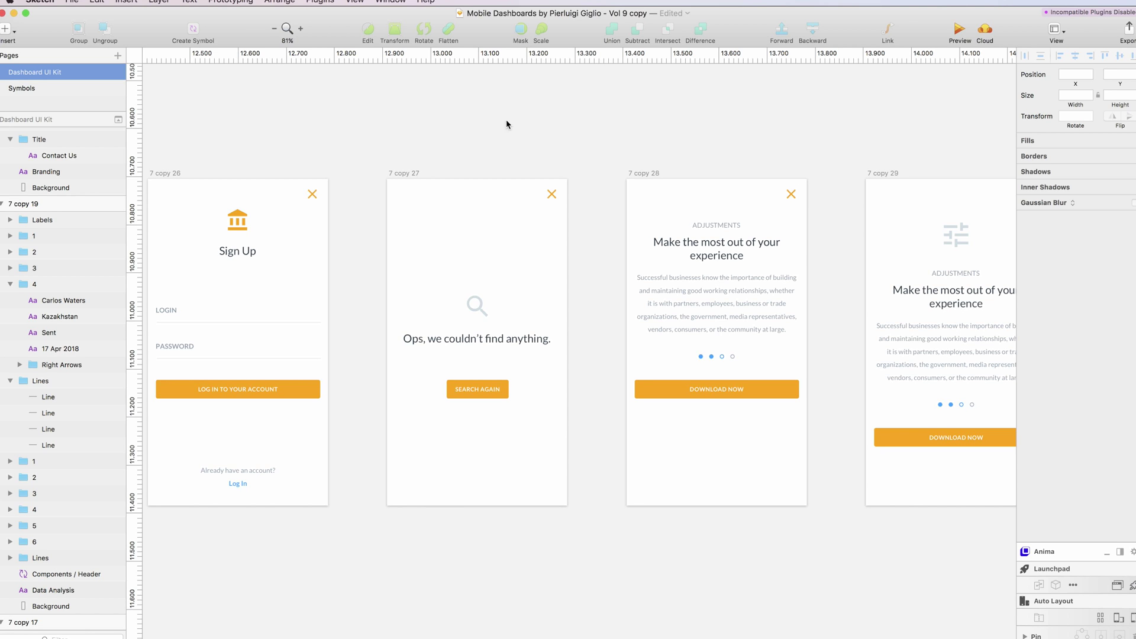
{"action": "left_click", "coordinate": [79, 88]}
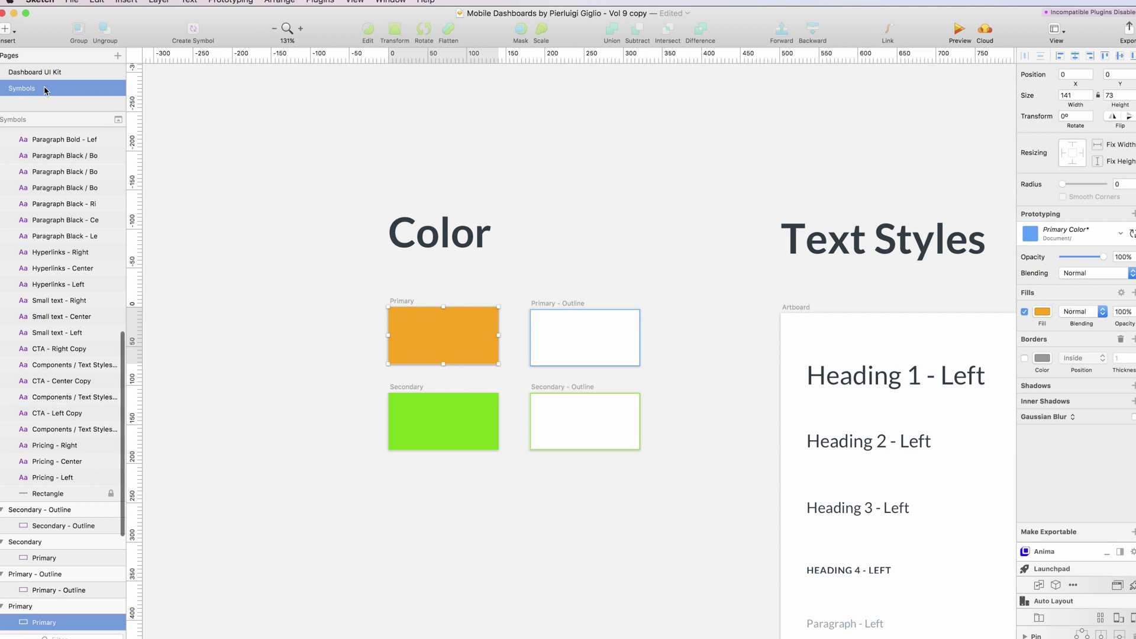
Step: Deselect the Primary rectangle and scroll to the area below the Secondary swatch
{"action": "key", "text": "super+c"}
{"action": "left_click", "coordinate": [340, 246]}
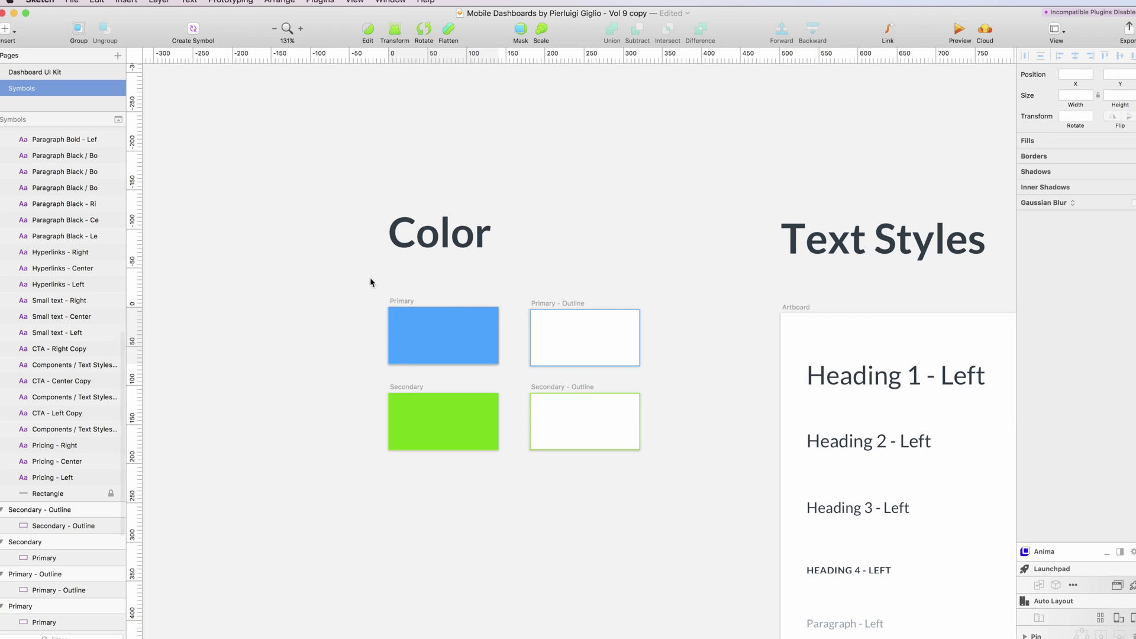
{"action": "scroll", "coordinate": [378, 295], "scroll_direction": "down", "scroll_amount": 2}
{"action": "scroll", "coordinate": [378, 296], "scroll_direction": "left", "scroll_amount": 2}
{"action": "scroll", "coordinate": [405, 346], "scroll_direction": "down", "scroll_amount": 1}
{"action": "scroll", "coordinate": [405, 345], "scroll_direction": "right", "scroll_amount": 1}
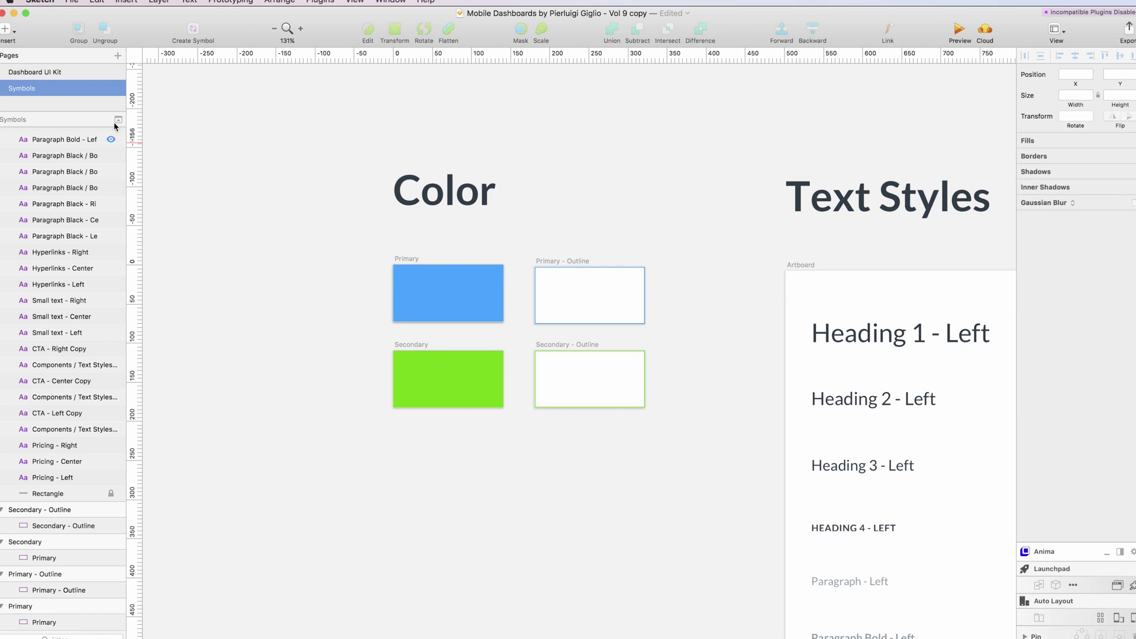
Step: Draw a new Artboard 2 below the Secondary swatch
{"action": "left_click", "coordinate": [7, 30]}
{"action": "left_click", "coordinate": [35, 144]}
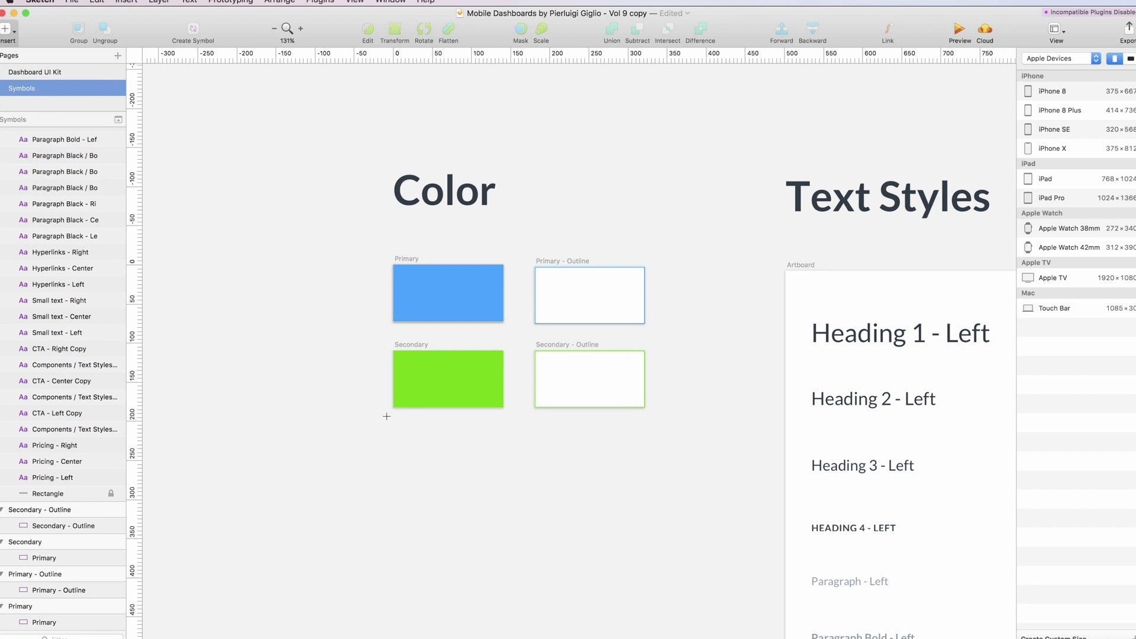
{"action": "left_click_drag", "start_coordinate": [393, 426], "coordinate": [504, 489]}
{"action": "left_click", "coordinate": [293, 158]}
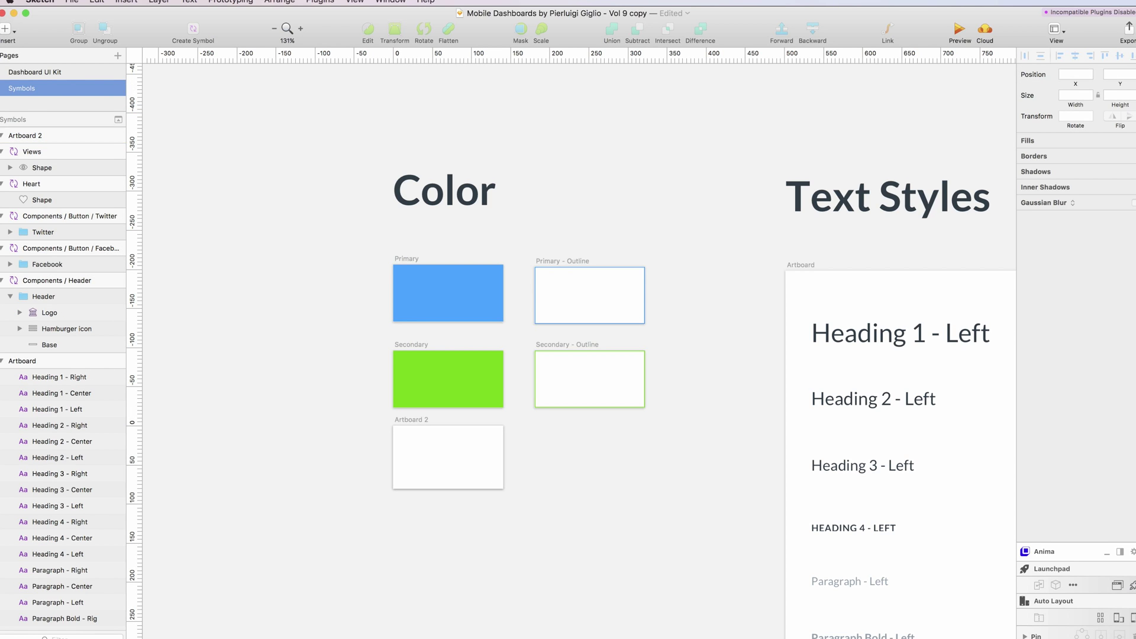
Step: Draw a 141×81 grey rectangle filling Artboard 2 and remove its border
{"action": "left_click", "coordinate": [6, 28]}
{"action": "mouse_move", "coordinate": [60, 46]}
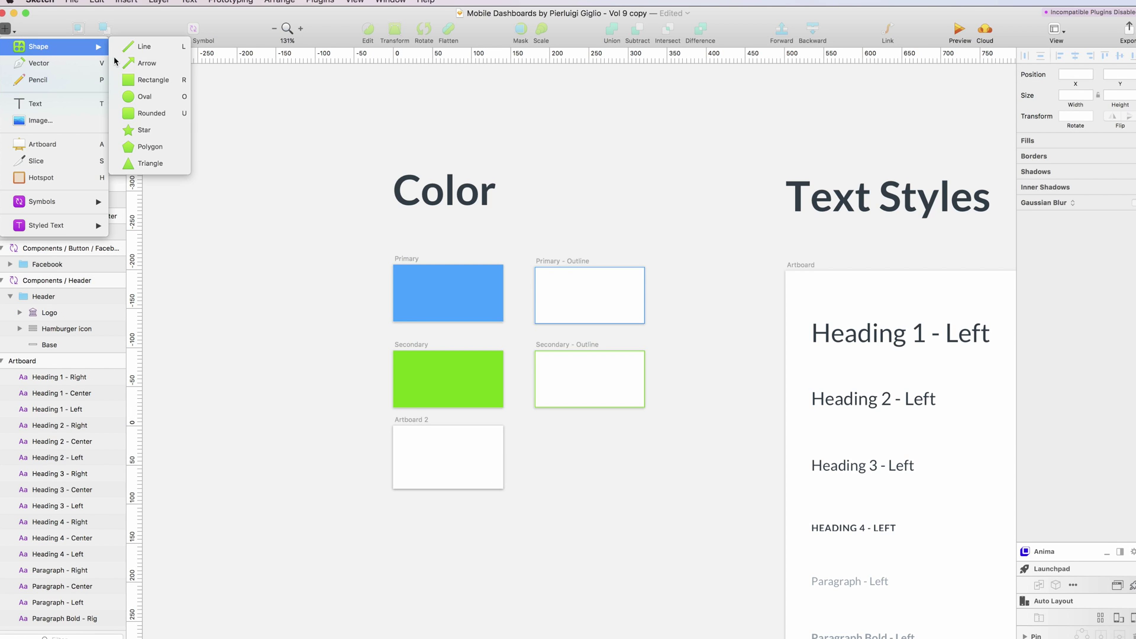
{"action": "left_click", "coordinate": [148, 80]}
{"action": "left_click_drag", "start_coordinate": [395, 427], "coordinate": [504, 489]}
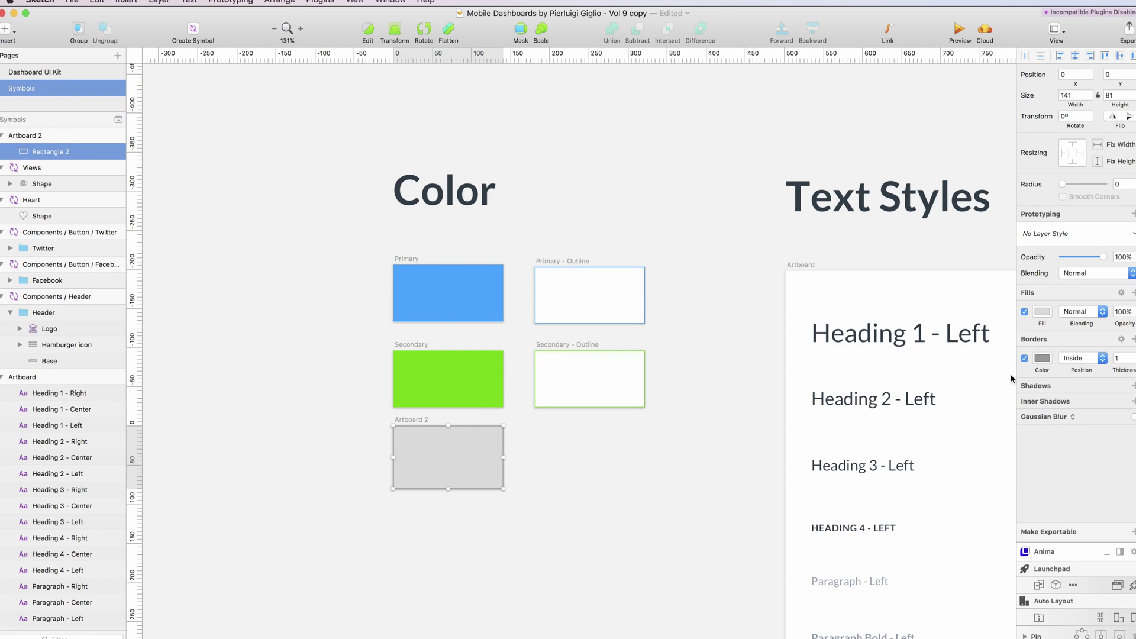
{"action": "left_click", "coordinate": [1025, 359]}
{"action": "left_click", "coordinate": [533, 451]}
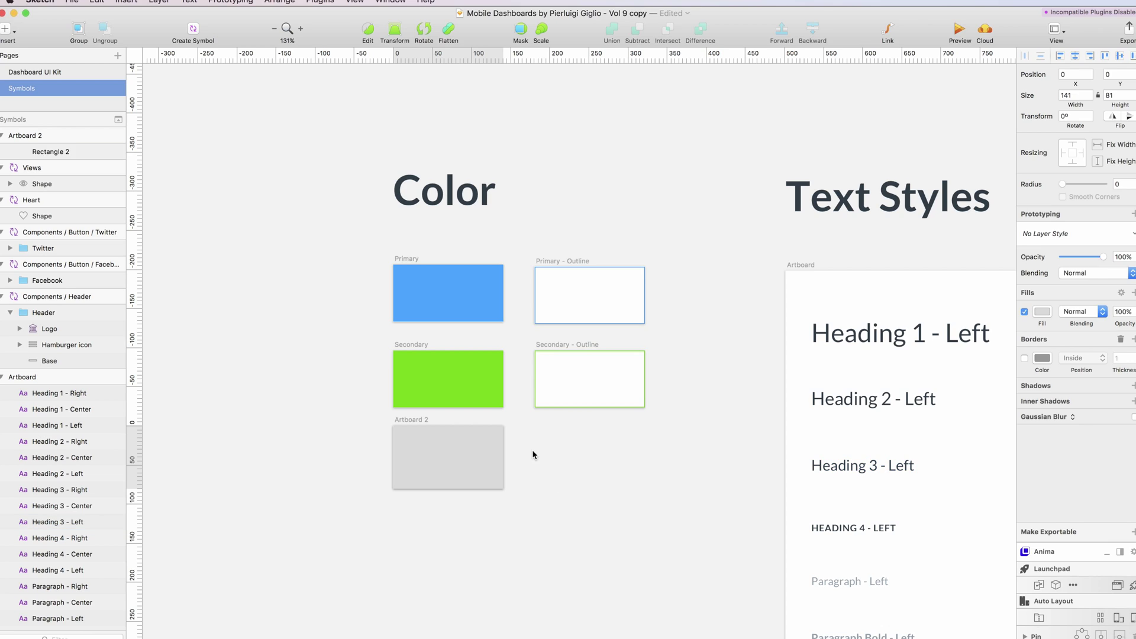
Step: Give the Artboard 2 rectangle the purple global linear gradient fill
{"action": "left_click", "coordinate": [462, 461]}
{"action": "left_click", "coordinate": [1042, 312]}
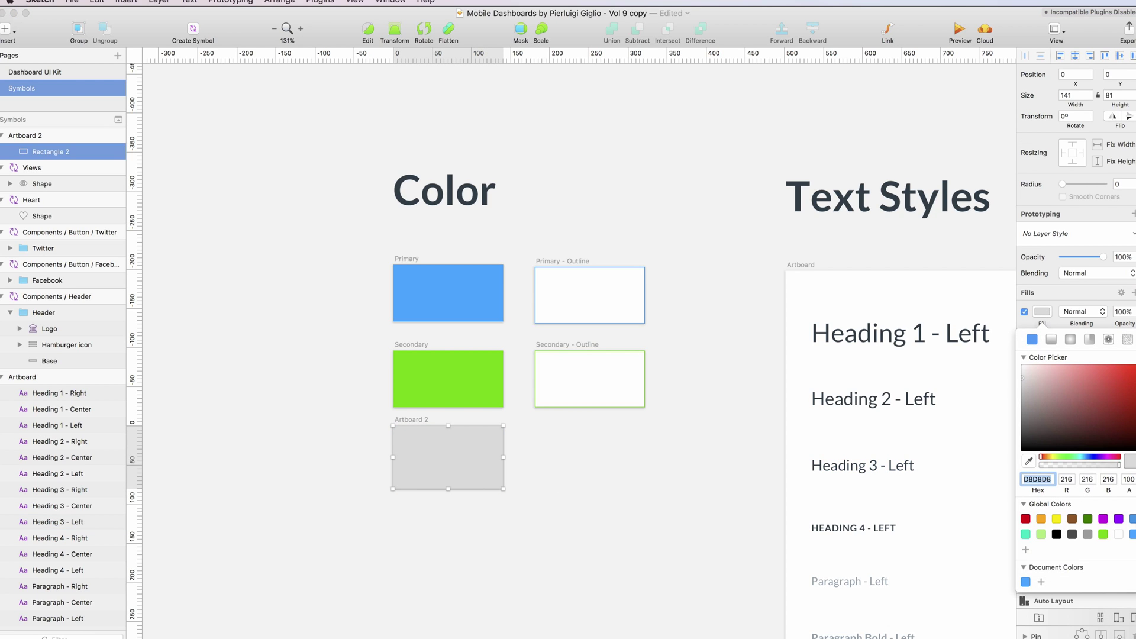
{"action": "left_click", "coordinate": [1050, 339]}
{"action": "left_click", "coordinate": [1071, 538]}
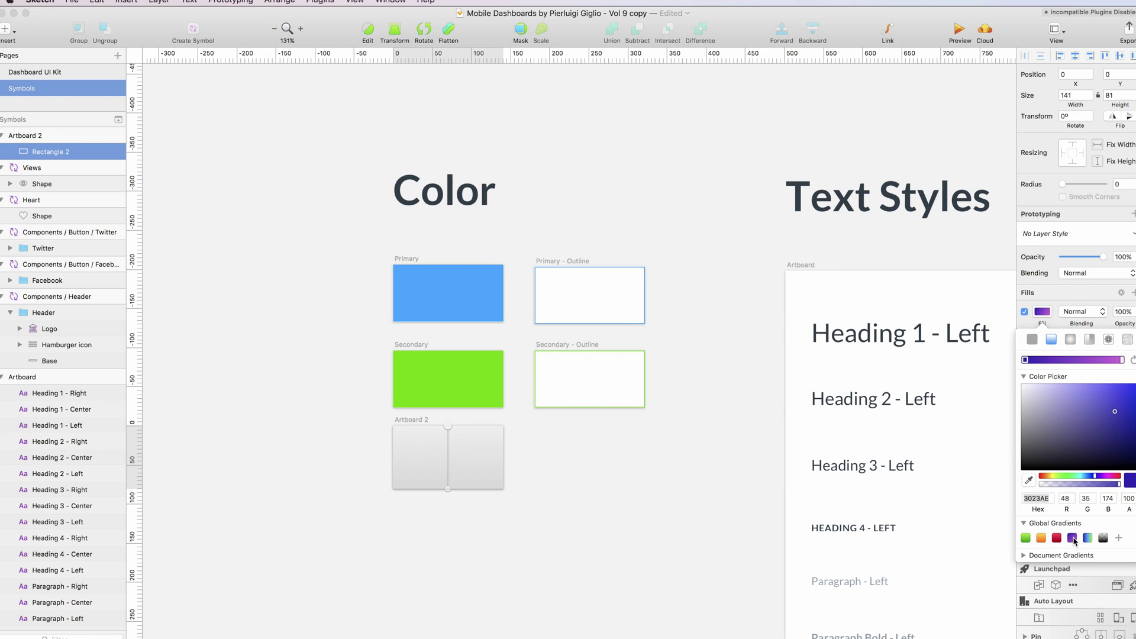
{"action": "left_click", "coordinate": [639, 465]}
Step: Reselect the gradient rectangle and open the Layer menu
{"action": "left_click", "coordinate": [463, 447]}
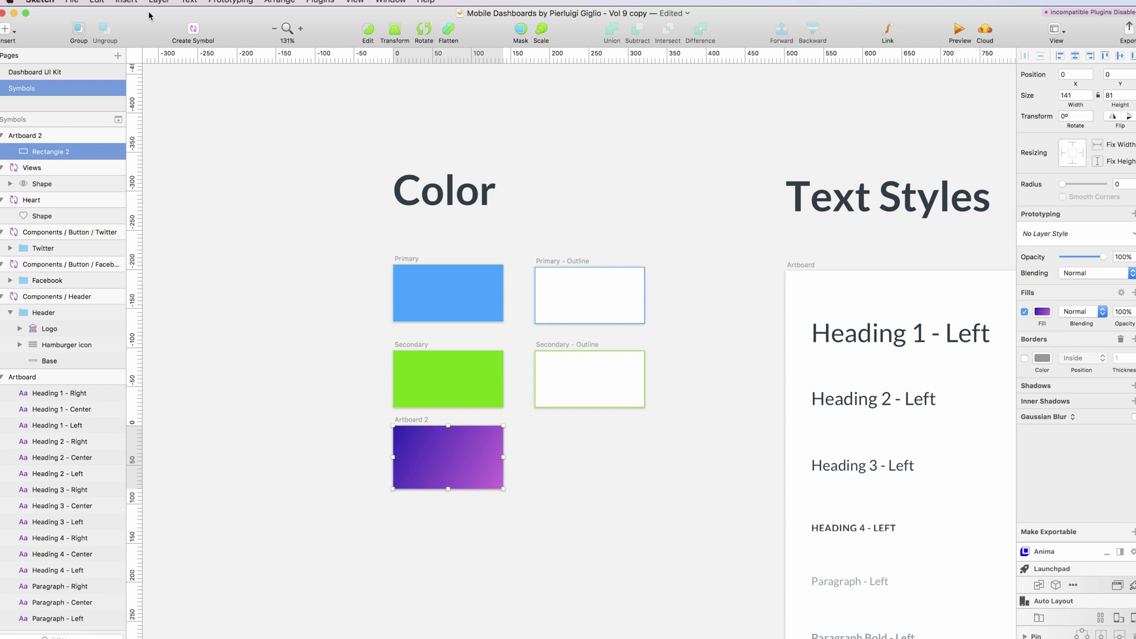
{"action": "left_click", "coordinate": [129, 3]}
{"action": "mouse_move", "coordinate": [147, 3]}
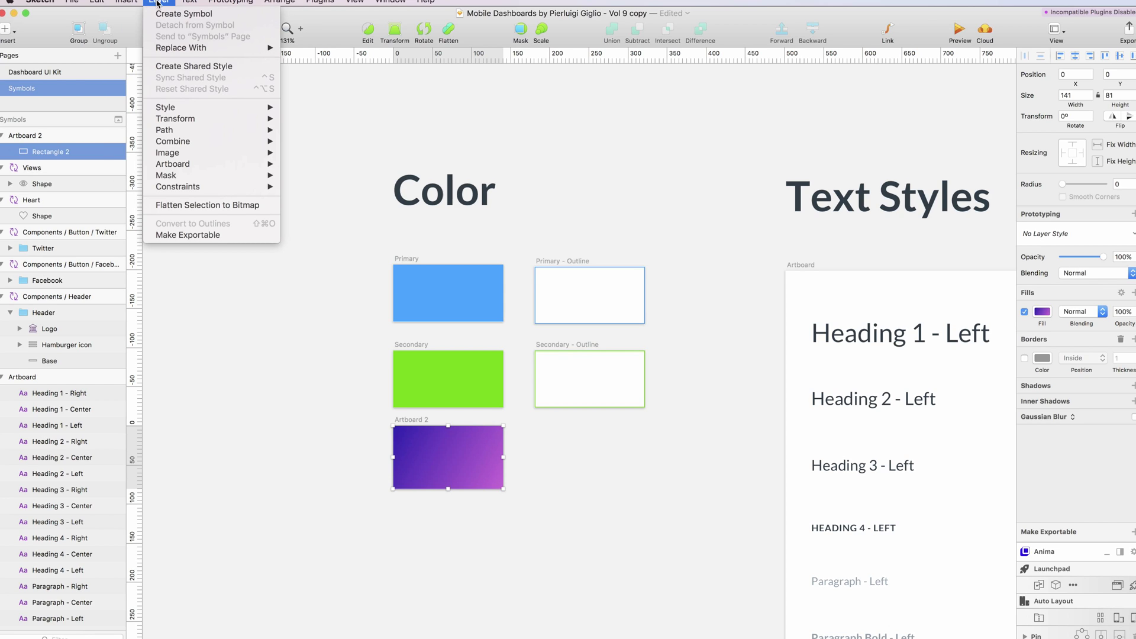
Step: Create a shared layer style named 'Purple Gradient' from the gradient rectangle
{"action": "left_click", "coordinate": [176, 66]}
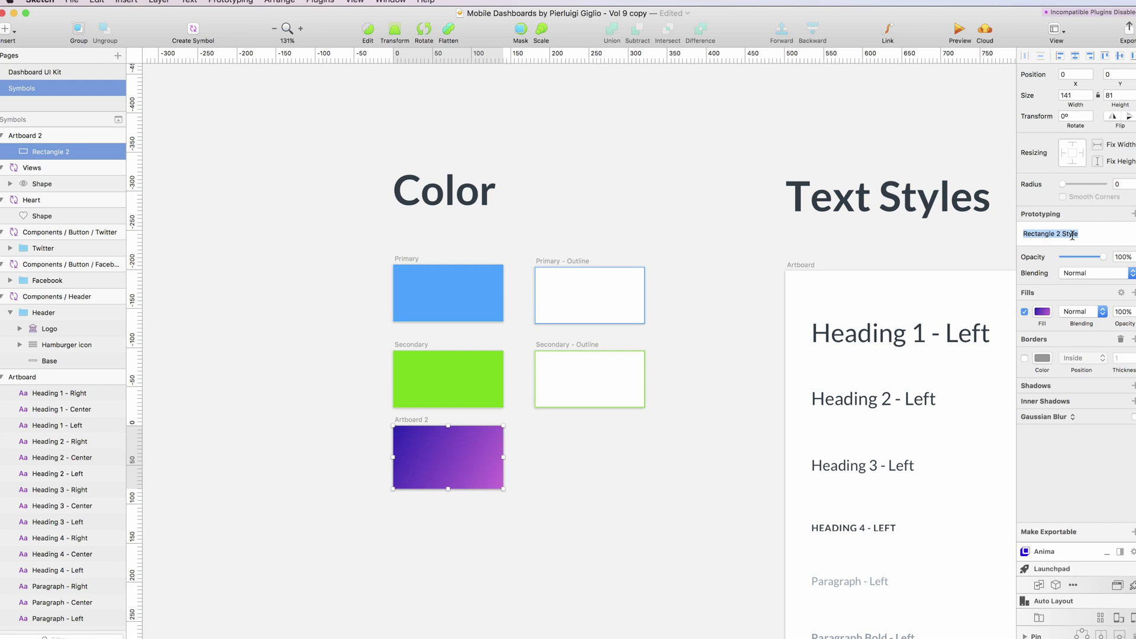
{"action": "type", "text": "Purple Gradient"}
{"action": "key", "text": "Return"}
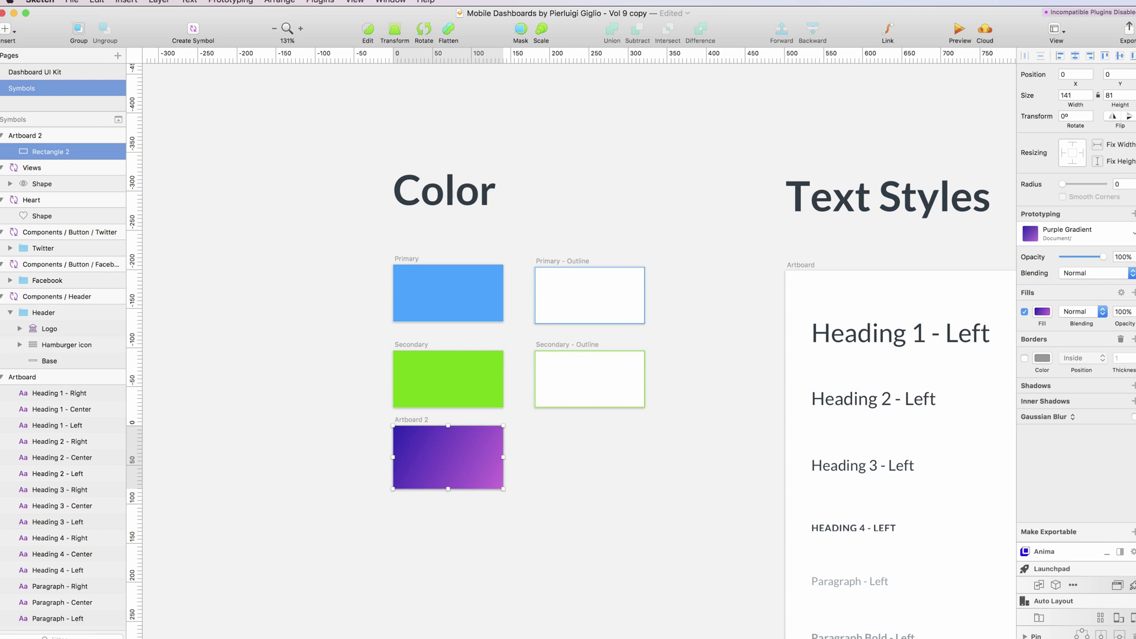
{"action": "left_click", "coordinate": [1076, 235]}
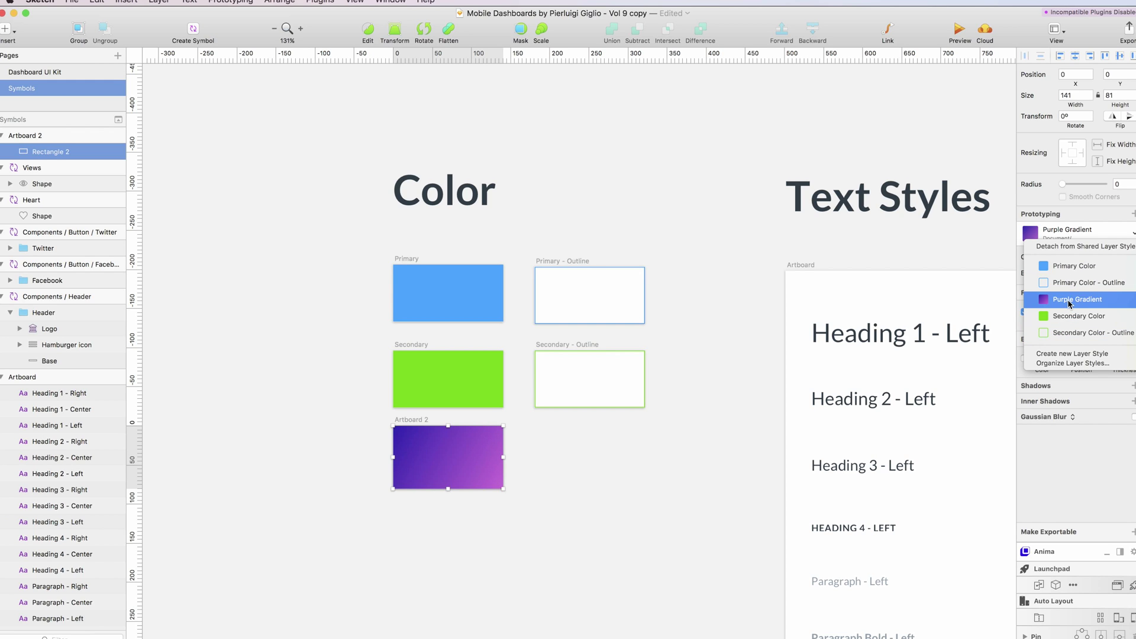
Step: Choose Organize Layer Styles from the shared style dropdown
{"action": "left_click", "coordinate": [1072, 363]}
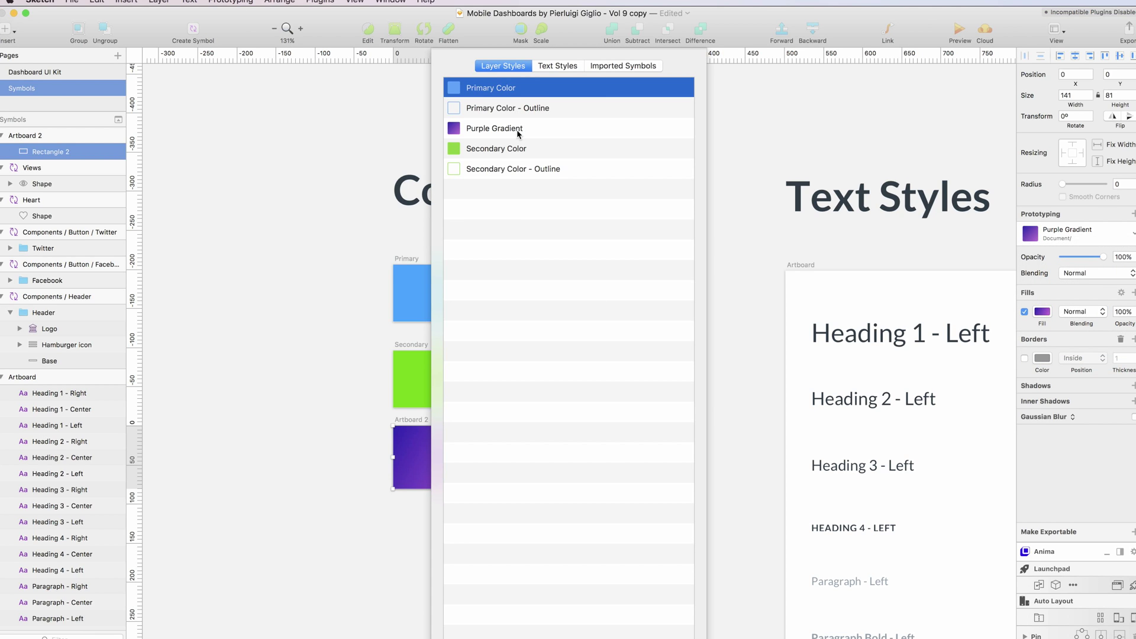
Step: Browse the styles, cancelling renames so Purple Gradient and others keep their names, then close the organizer
{"action": "left_click", "coordinate": [507, 129]}
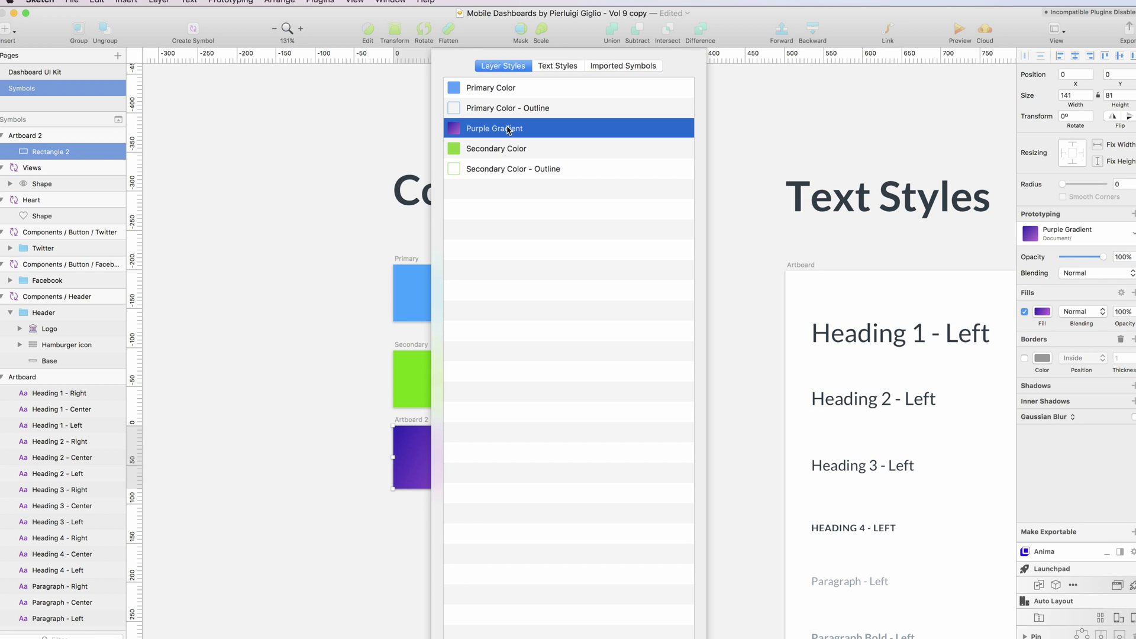
{"action": "left_click", "coordinate": [507, 129]}
{"action": "left_click", "coordinate": [546, 125]}
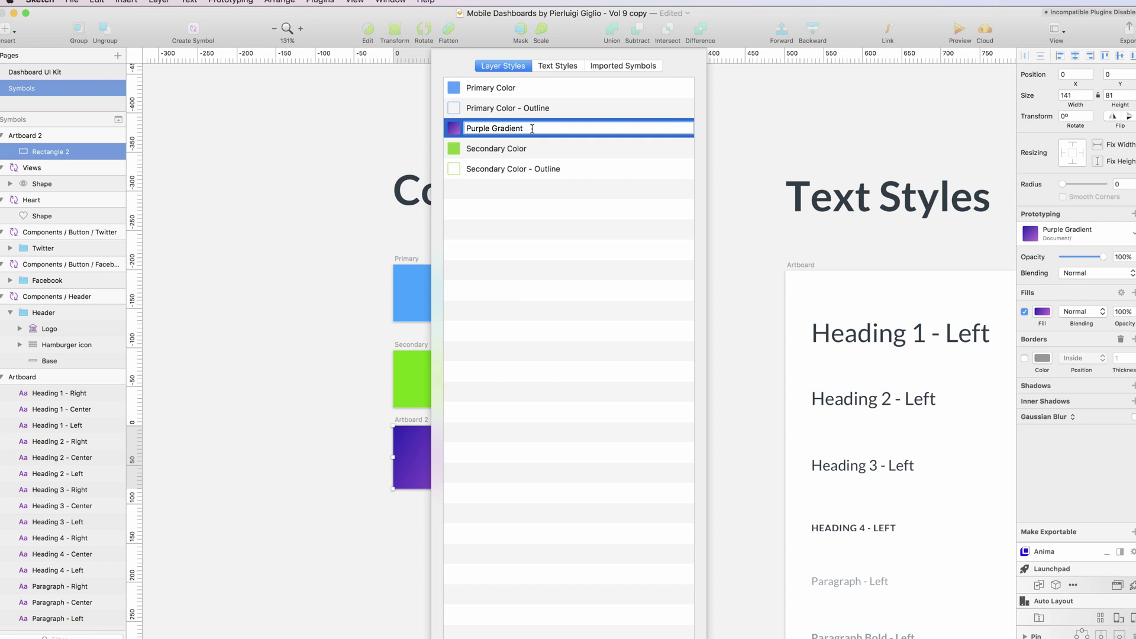
{"action": "left_click", "coordinate": [504, 152]}
{"action": "left_click", "coordinate": [504, 151]}
{"action": "double_click", "coordinate": [527, 110]}
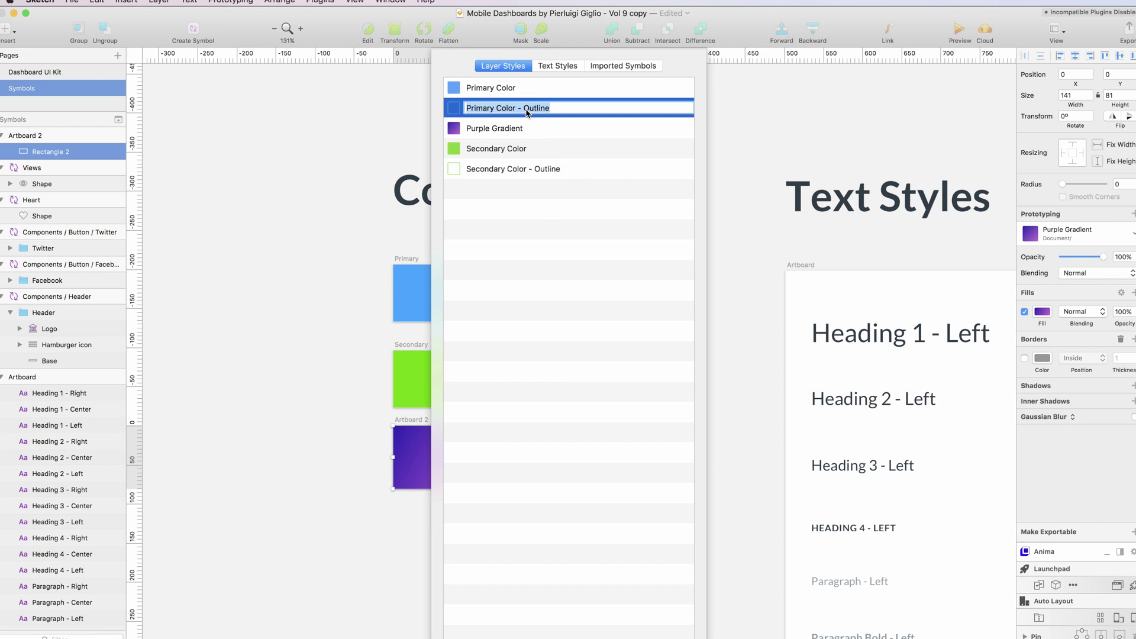
{"action": "key", "text": "Return"}
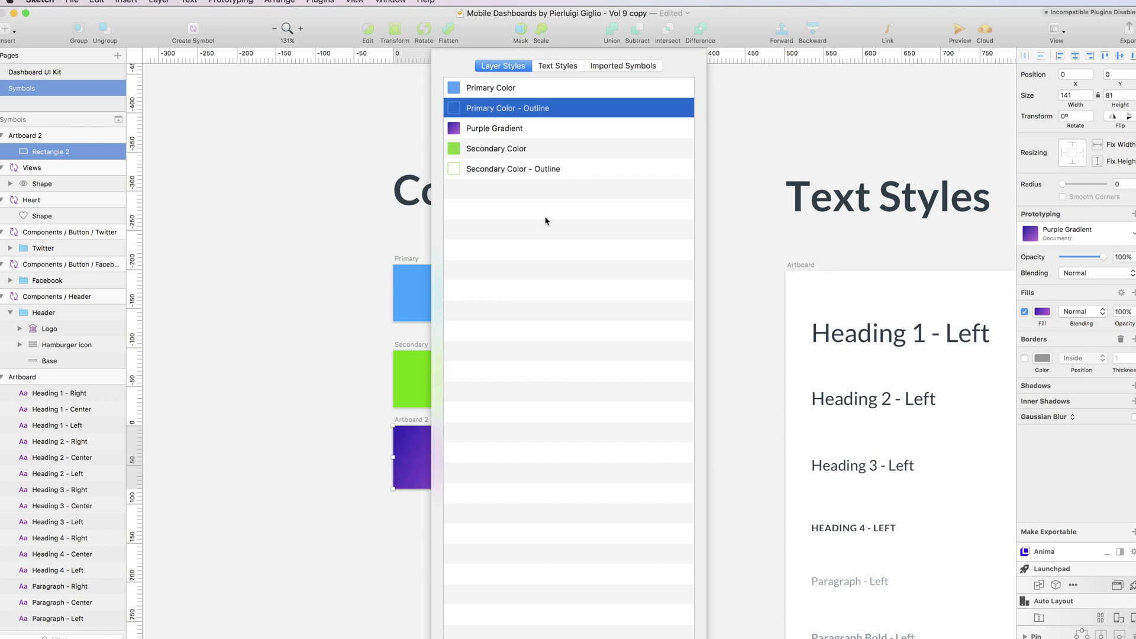
{"action": "left_click", "coordinate": [502, 131]}
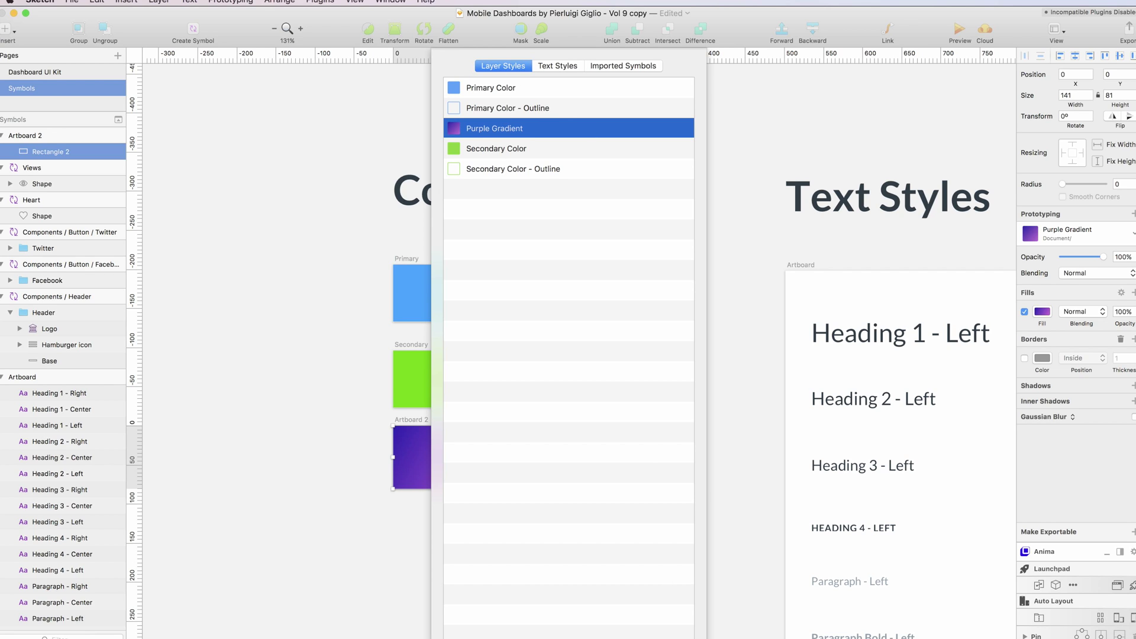
{"action": "key", "text": "Escape"}
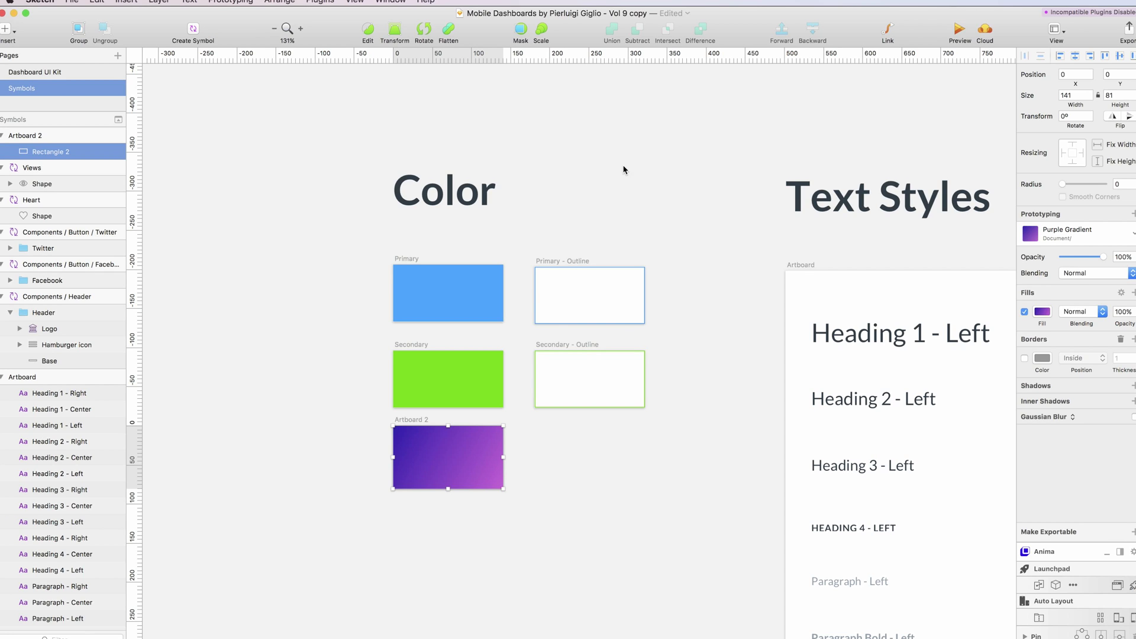
Step: Select the background rectangle of the Basic SEND MESSAGE button on the CTAs artboard
{"action": "left_click", "coordinate": [698, 267]}
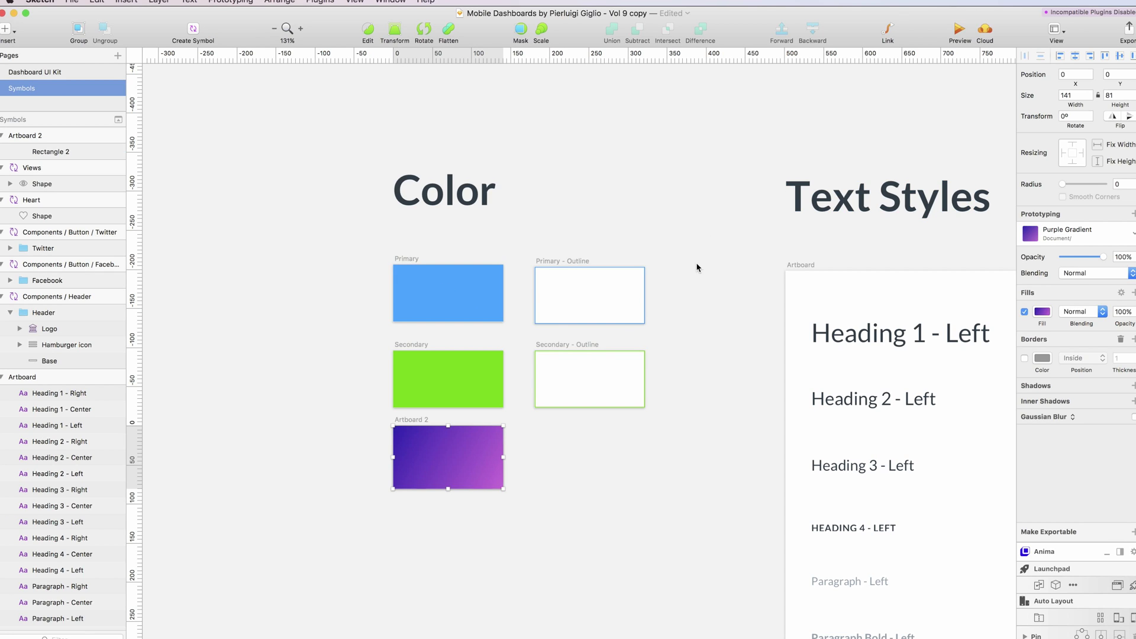
{"action": "left_click", "coordinate": [494, 446]}
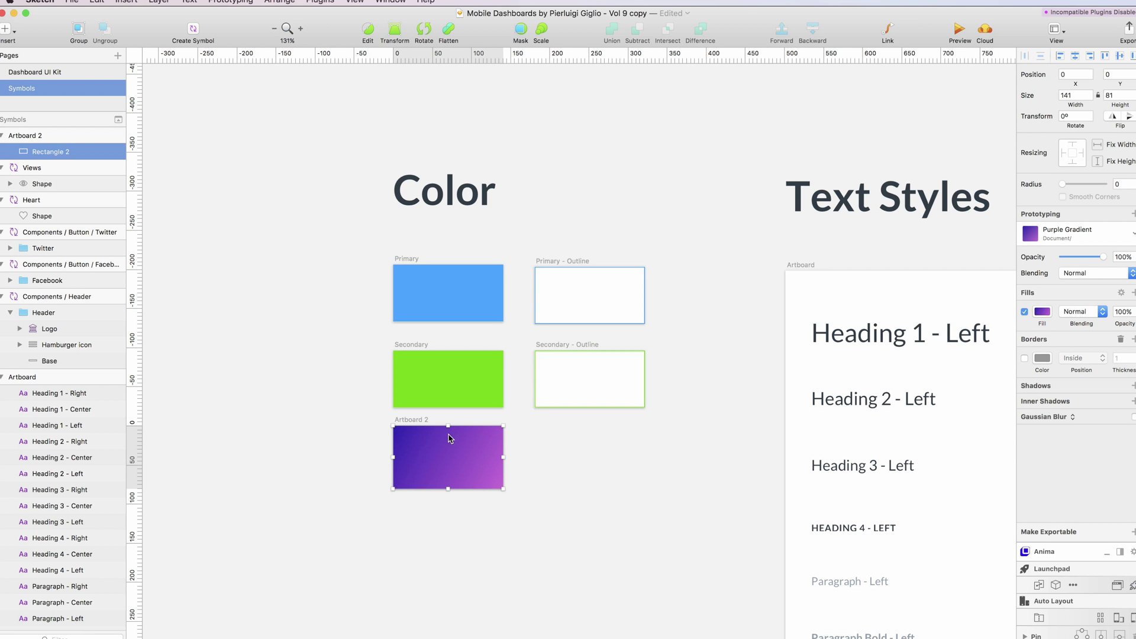
{"action": "scroll", "coordinate": [482, 435], "scroll_direction": "right", "scroll_amount": 10}
{"action": "scroll", "coordinate": [482, 435], "scroll_direction": "right", "scroll_amount": 20}
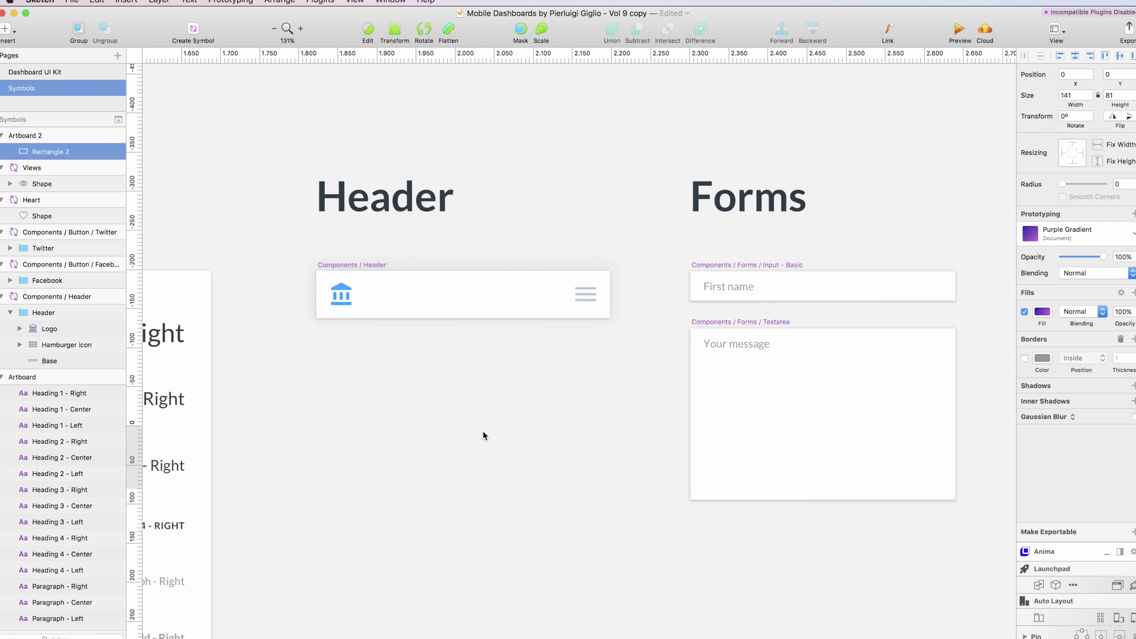
{"action": "scroll", "coordinate": [484, 435], "scroll_direction": "left", "scroll_amount": 2}
{"action": "double_click", "coordinate": [616, 290]}
{"action": "left_click", "coordinate": [621, 293]}
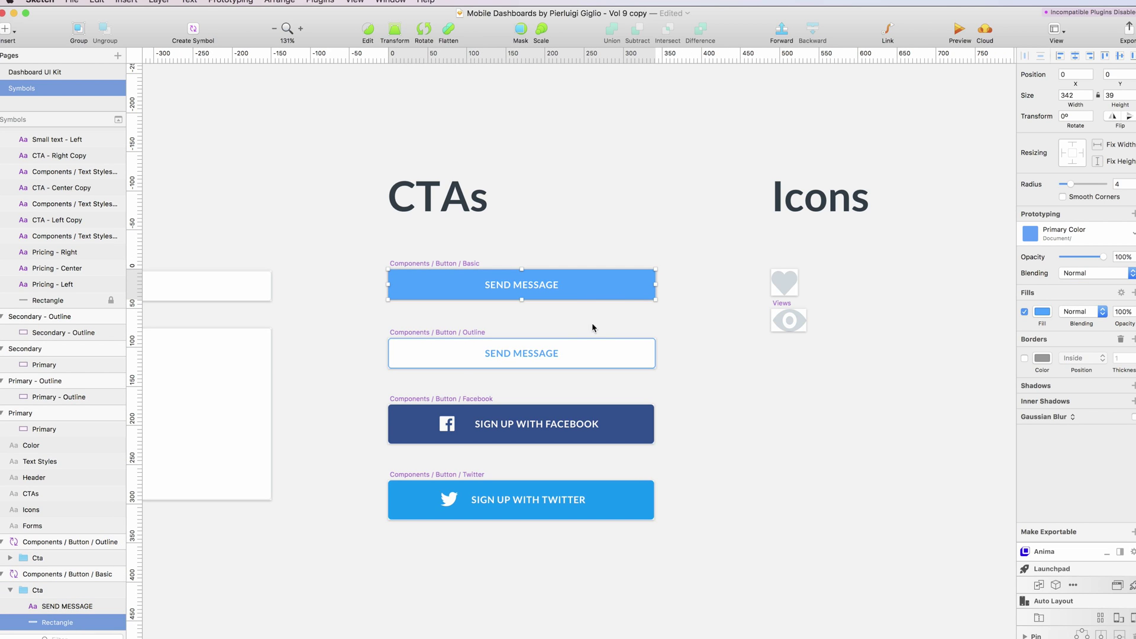
Step: Apply the Purple Gradient shared style to the Basic button and view the Dashboard UI Kit page
{"action": "left_click", "coordinate": [1058, 239]}
{"action": "left_click", "coordinate": [1075, 301]}
{"action": "left_click", "coordinate": [589, 105]}
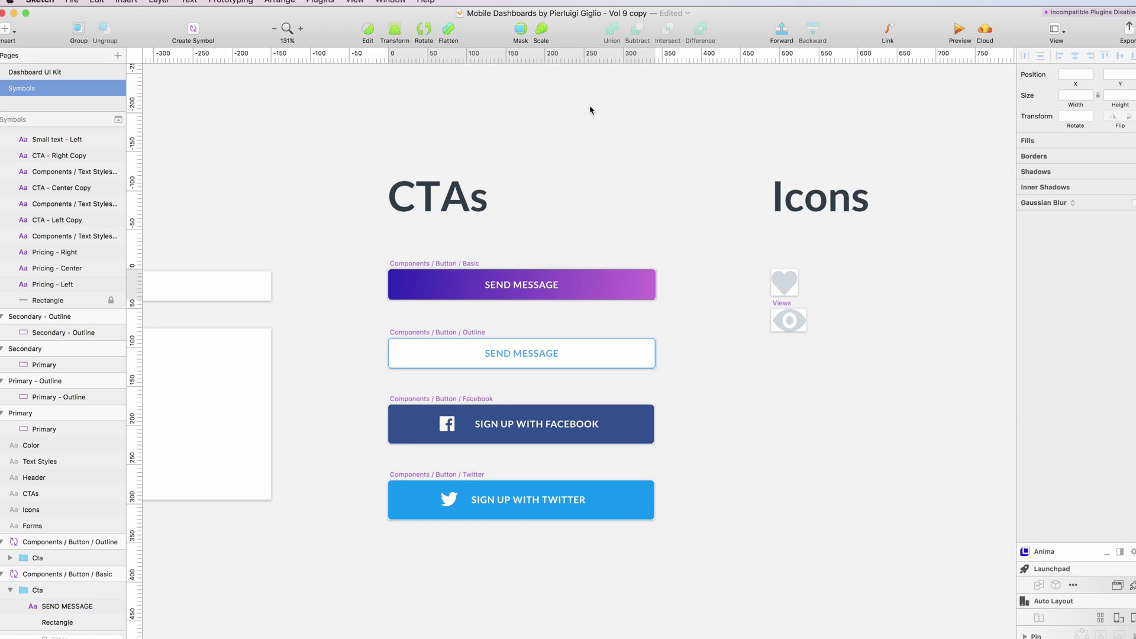
{"action": "left_click", "coordinate": [40, 72]}
{"action": "scroll", "coordinate": [400, 187], "scroll_direction": "left", "scroll_amount": 2}
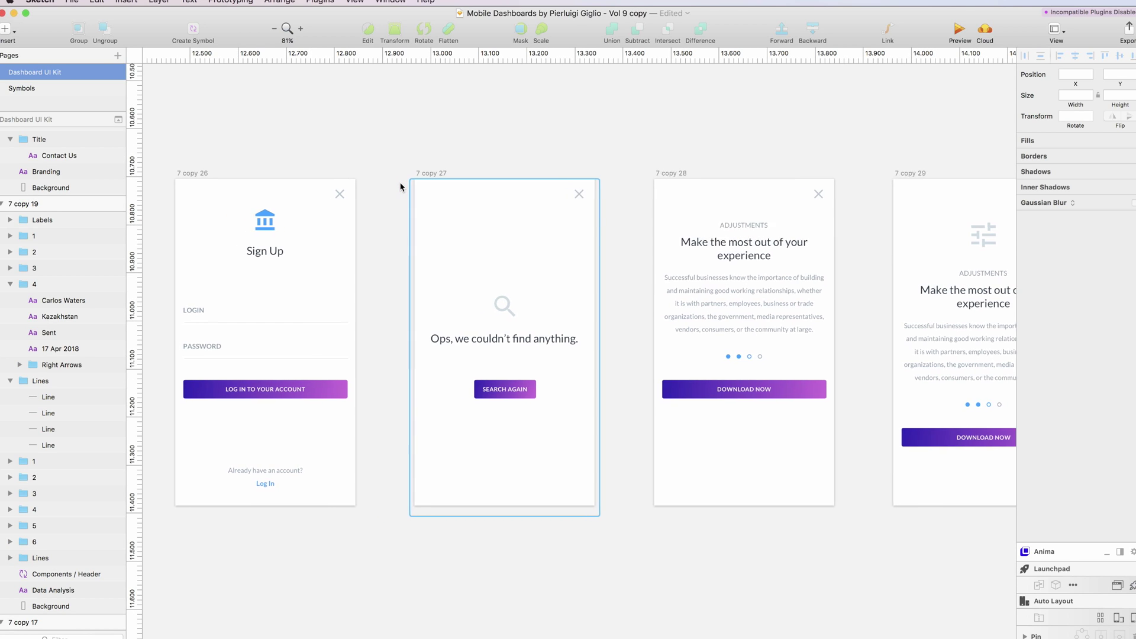
{"action": "scroll", "coordinate": [400, 183], "scroll_direction": "right", "scroll_amount": 3}
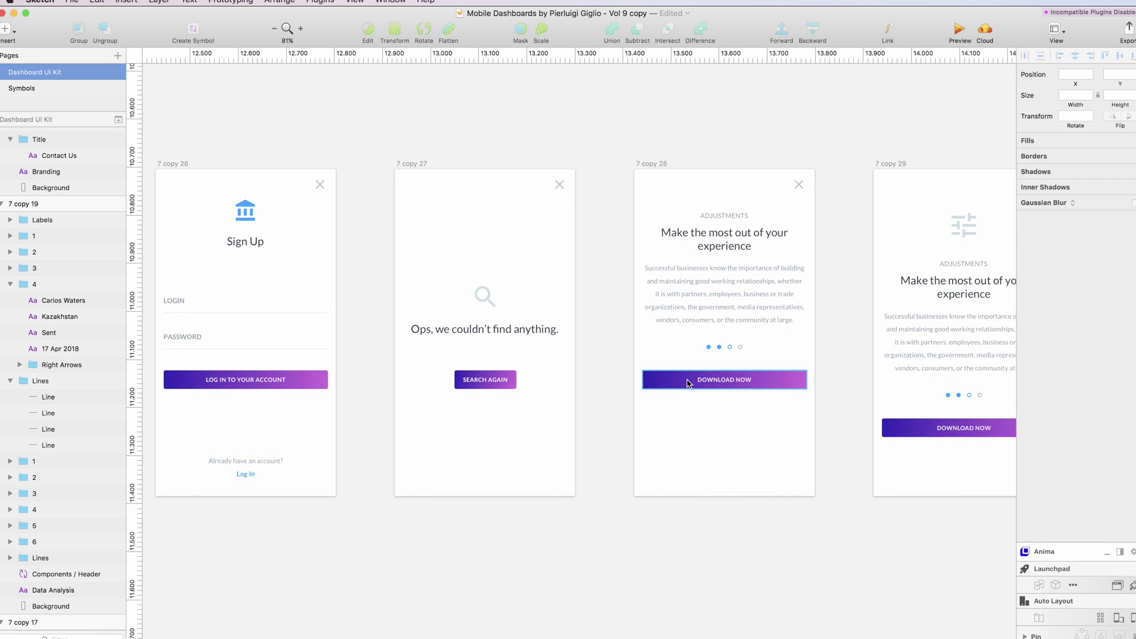
{"action": "scroll", "coordinate": [698, 382], "scroll_direction": "right", "scroll_amount": 1}
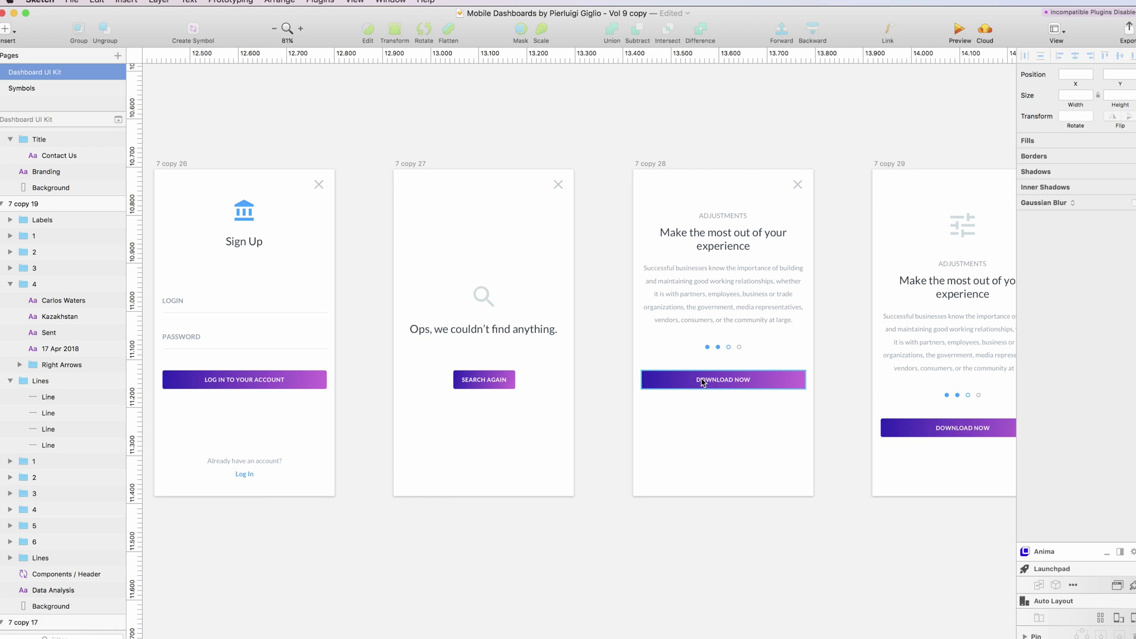
{"action": "scroll", "coordinate": [719, 378], "scroll_direction": "right", "scroll_amount": 5}
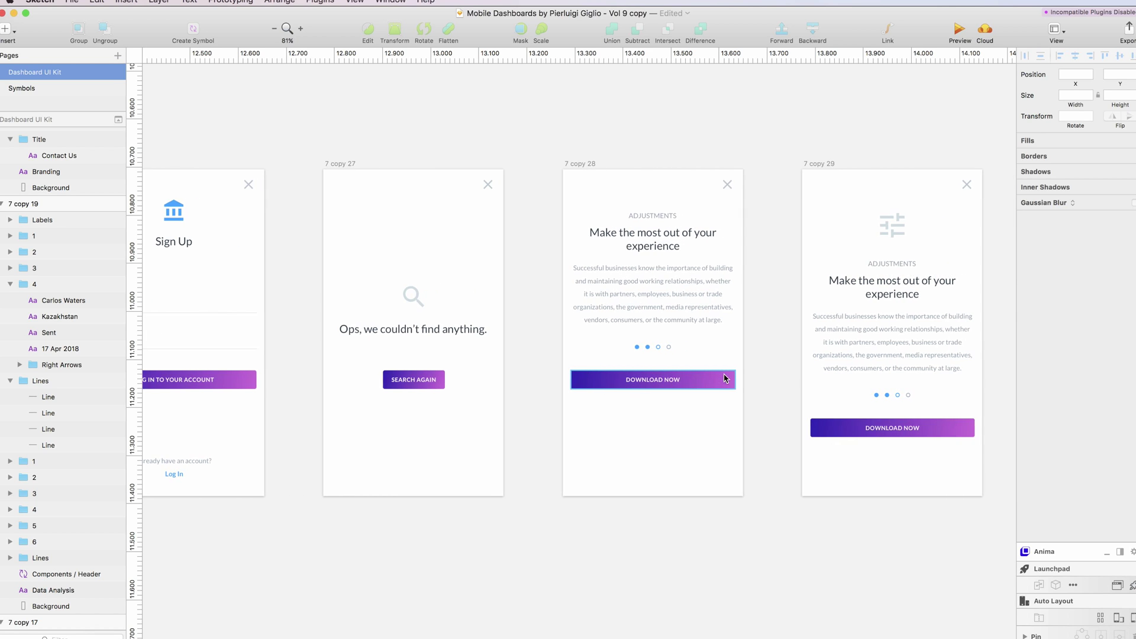
{"action": "scroll", "coordinate": [724, 378], "scroll_direction": "left", "scroll_amount": 10}
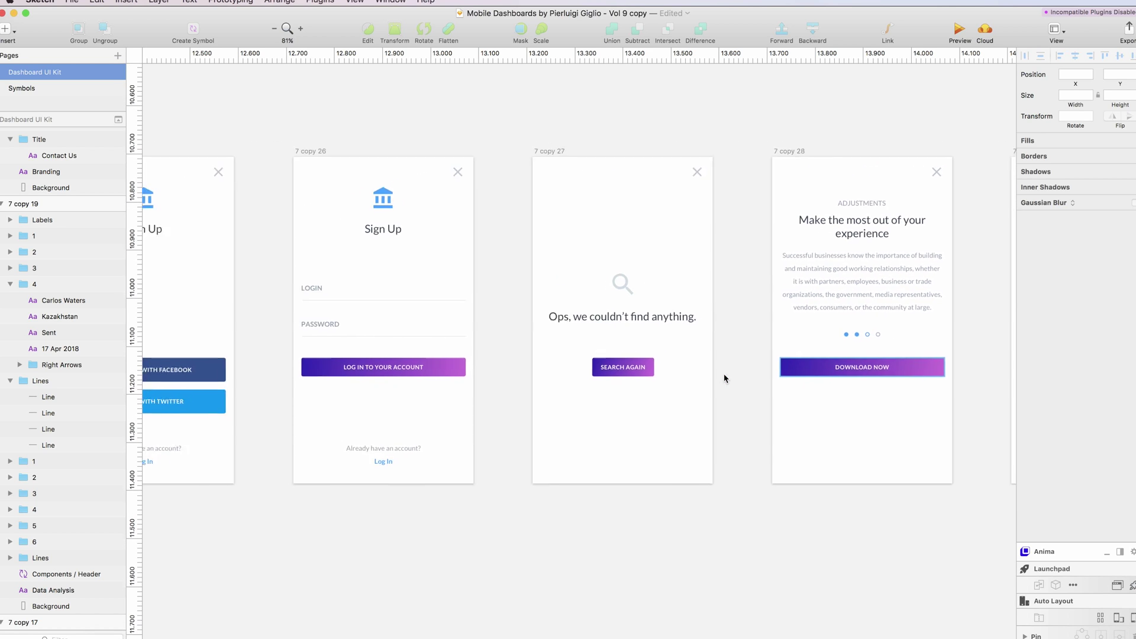
{"action": "scroll", "coordinate": [724, 378], "scroll_direction": "right", "scroll_amount": 10}
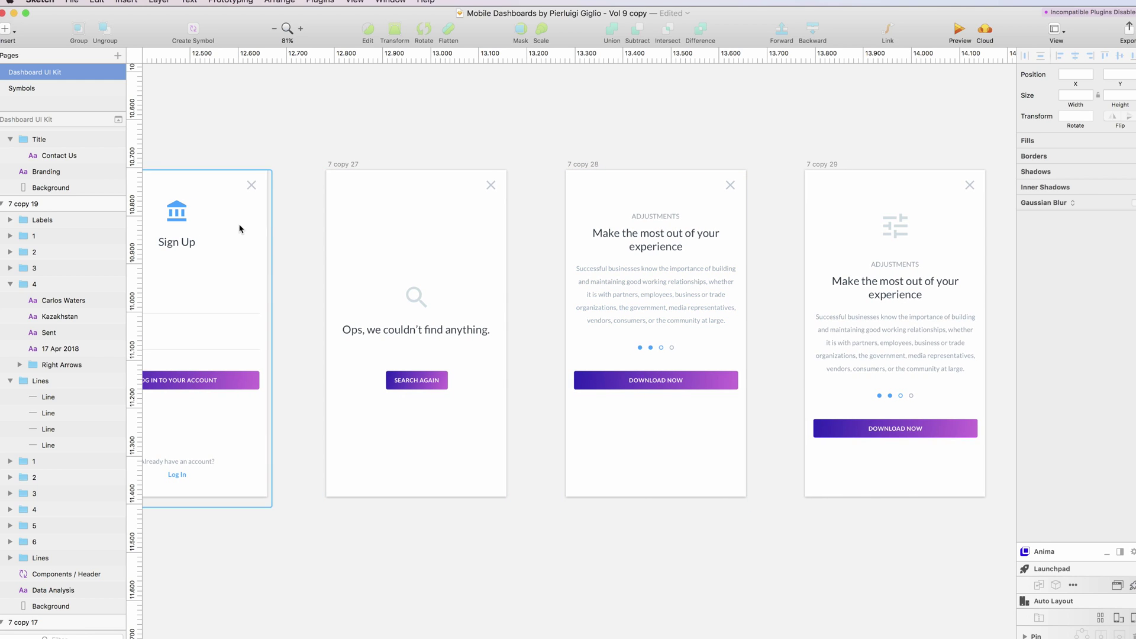
{"action": "scroll", "coordinate": [241, 229], "scroll_direction": "left", "scroll_amount": 3}
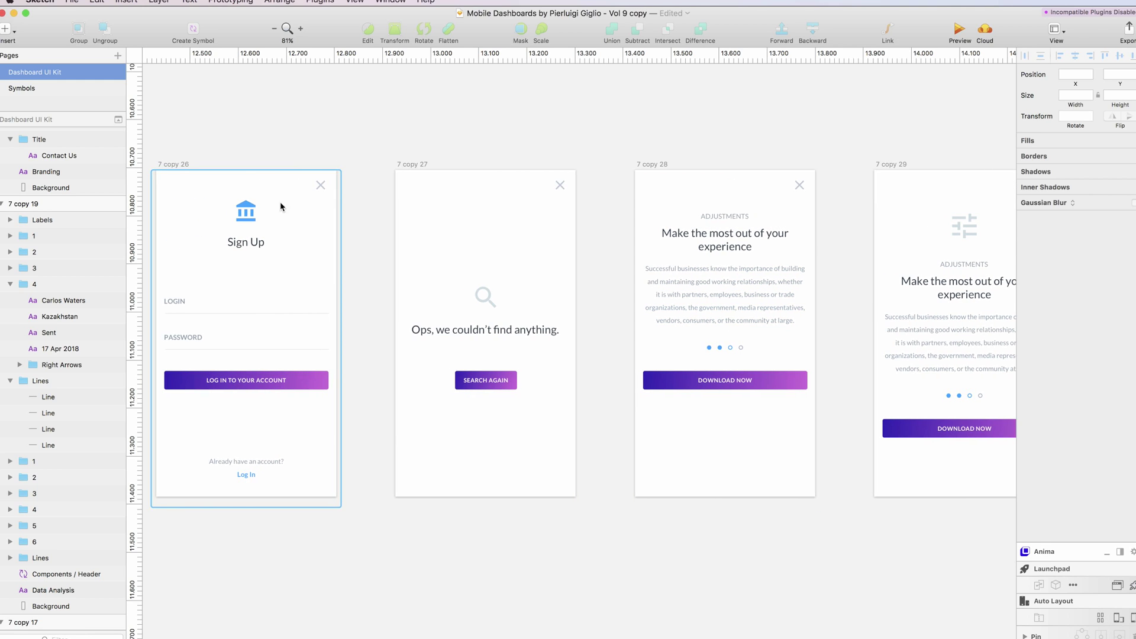
{"action": "left_click", "coordinate": [247, 208]}
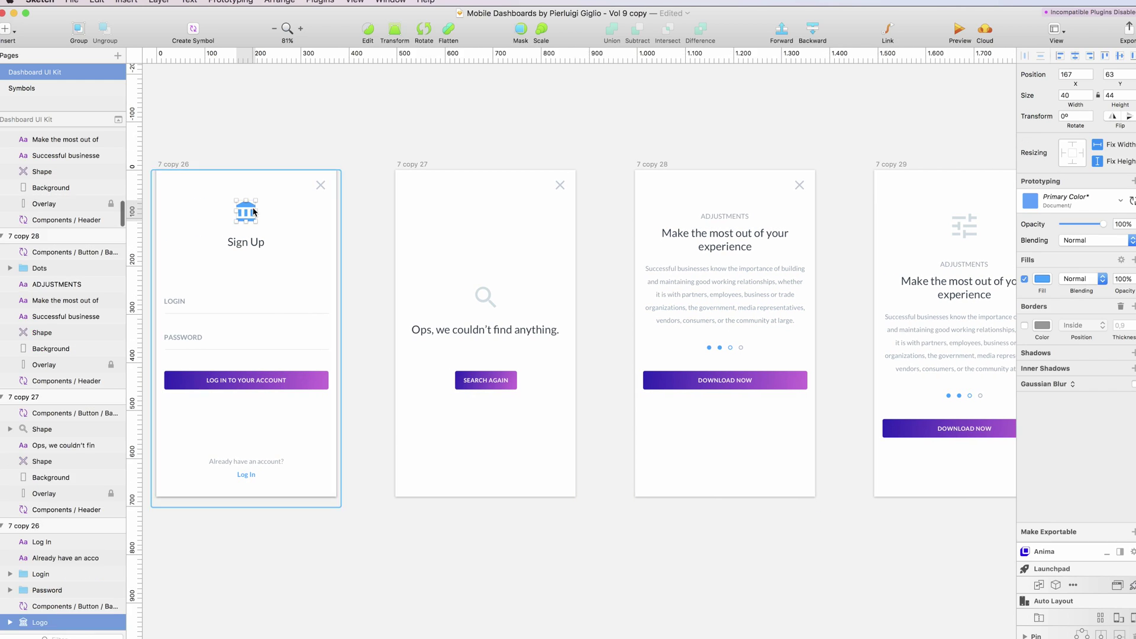
Step: Apply the Purple Gradient shared style to the Sign Up screen's logo
{"action": "left_click", "coordinate": [1091, 203]}
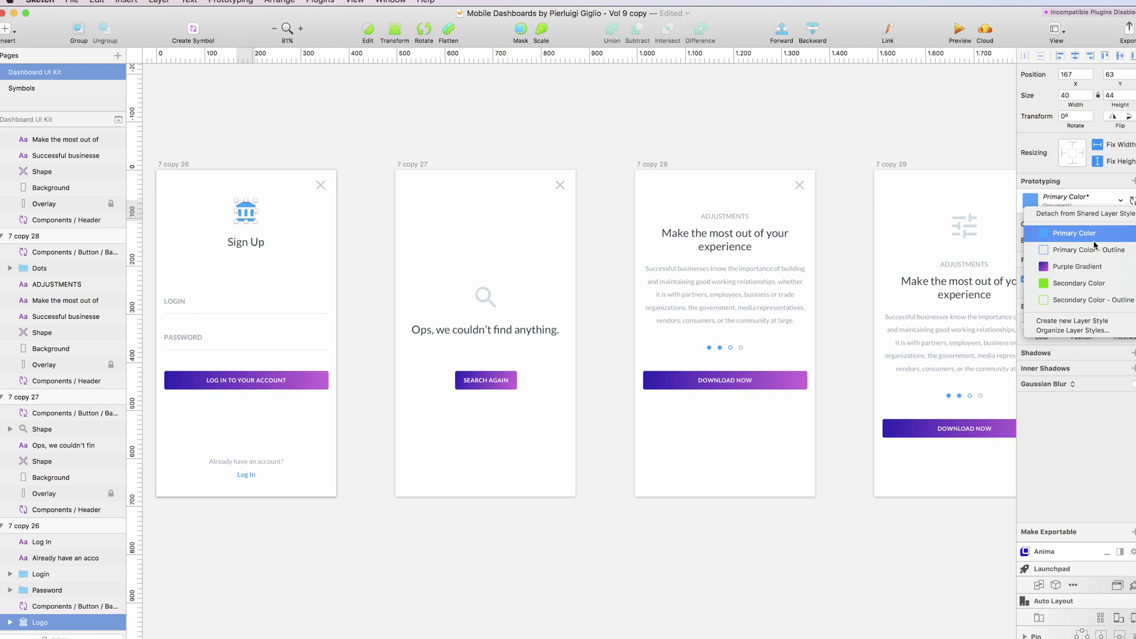
{"action": "left_click", "coordinate": [1083, 266]}
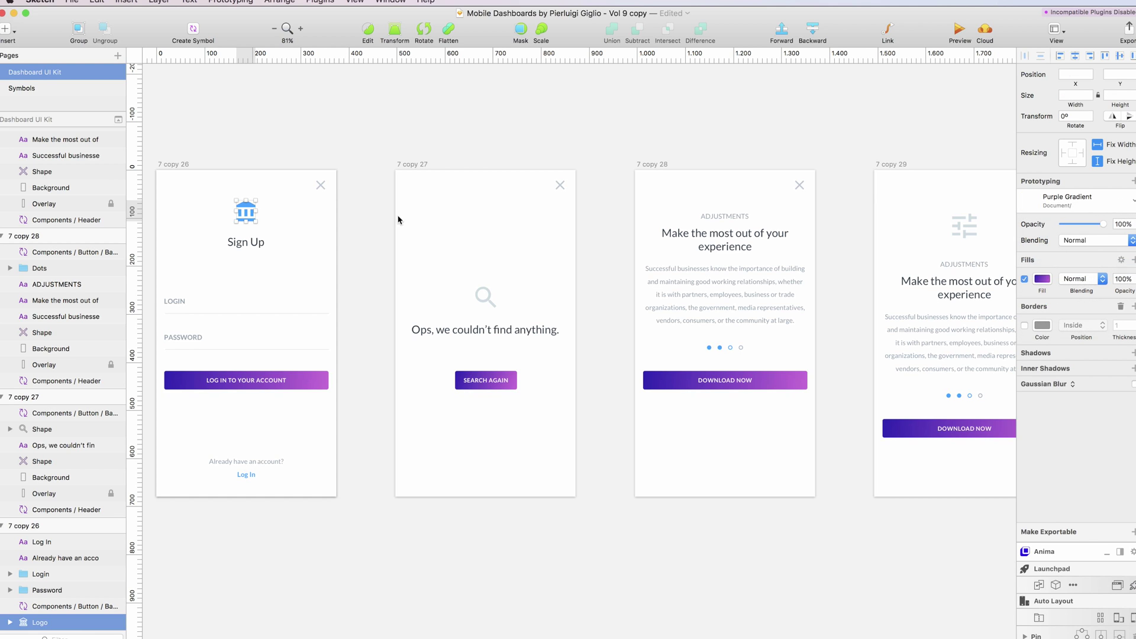
{"action": "left_click", "coordinate": [341, 147]}
Step: Change the Symbols page swatch rectangle's fill to the red global gradient
{"action": "left_click", "coordinate": [21, 87]}
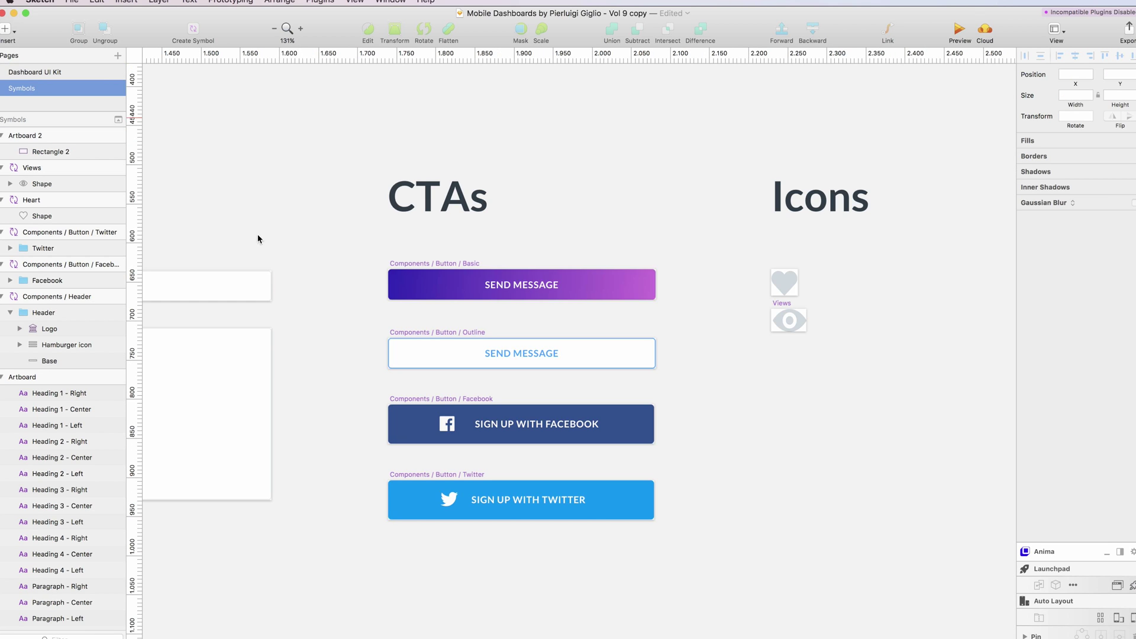
{"action": "scroll", "coordinate": [270, 311], "scroll_direction": "left", "scroll_amount": 10}
{"action": "scroll", "coordinate": [271, 314], "scroll_direction": "left", "scroll_amount": 20}
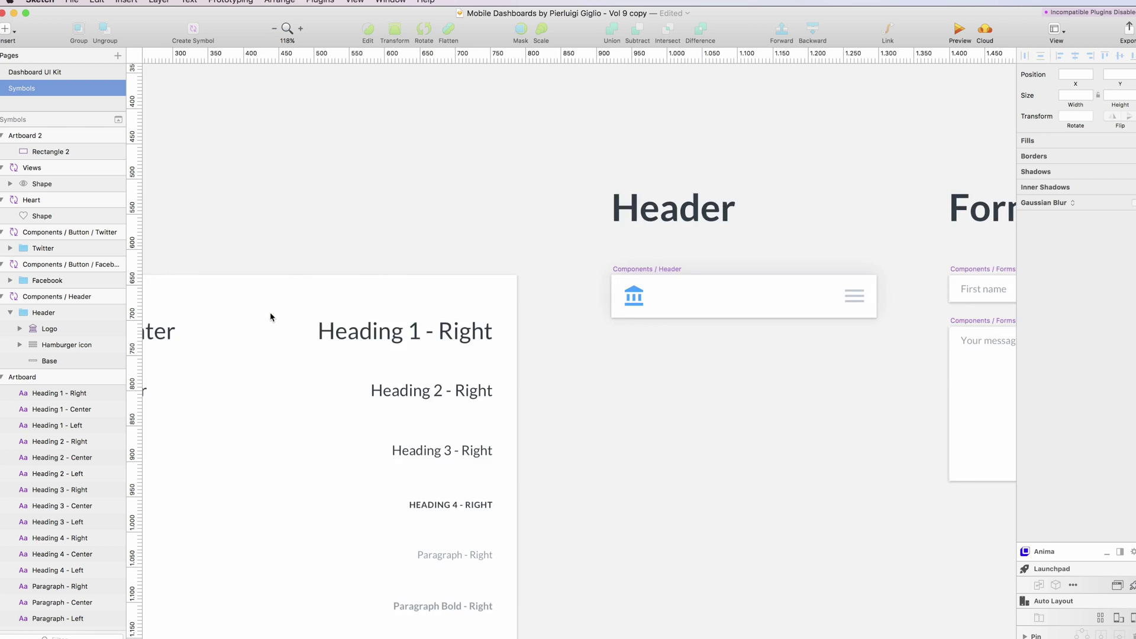
{"action": "left_click", "coordinate": [454, 415]}
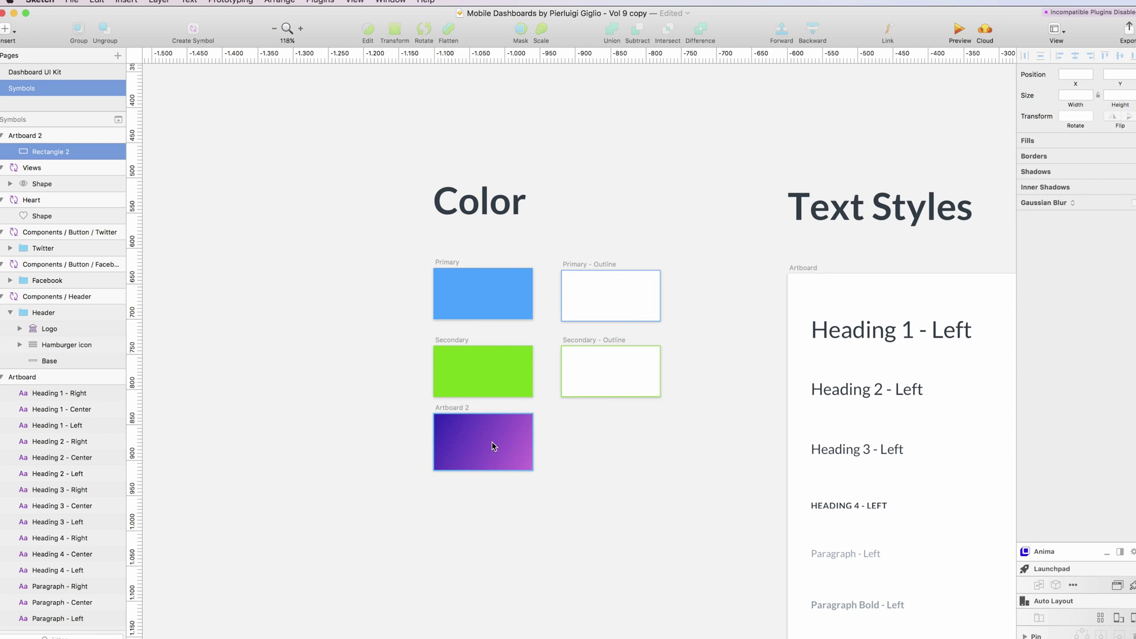
{"action": "left_click", "coordinate": [1042, 311]}
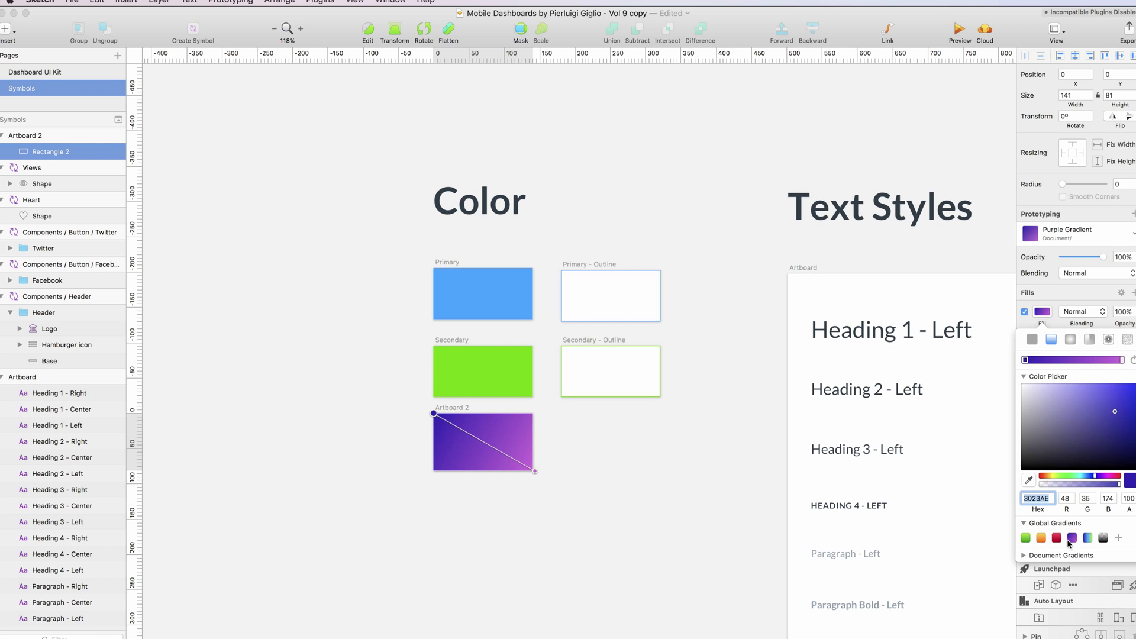
{"action": "left_click", "coordinate": [1056, 538]}
{"action": "left_click", "coordinate": [703, 485]}
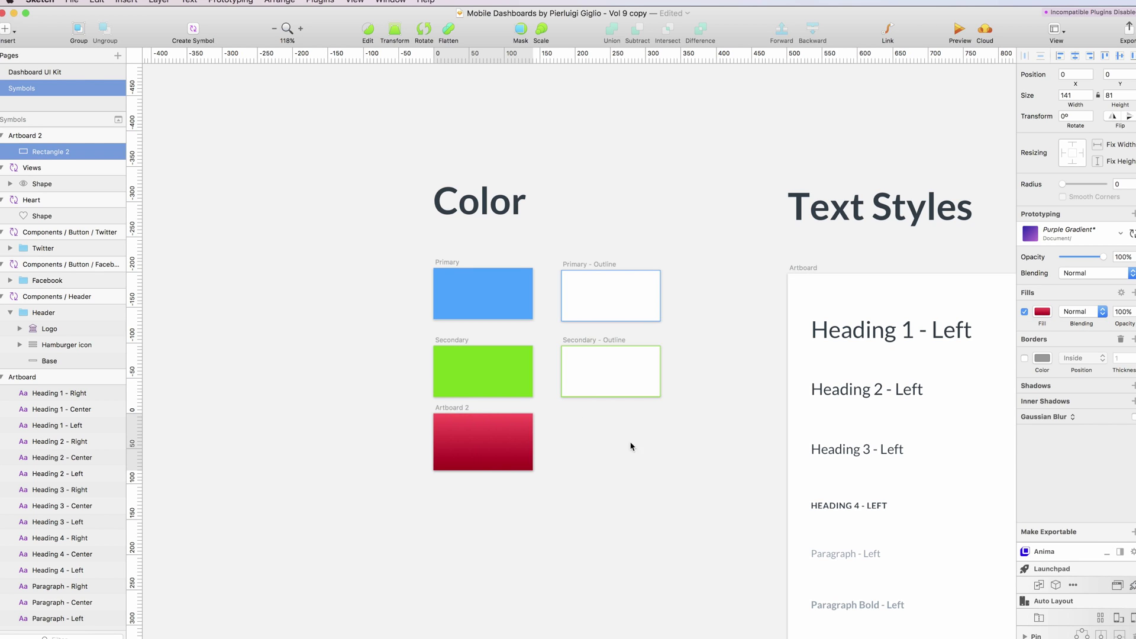
Step: Check the Dashboard UI Kit page, then sync the Purple Gradient style to the red fill
{"action": "left_click", "coordinate": [75, 73]}
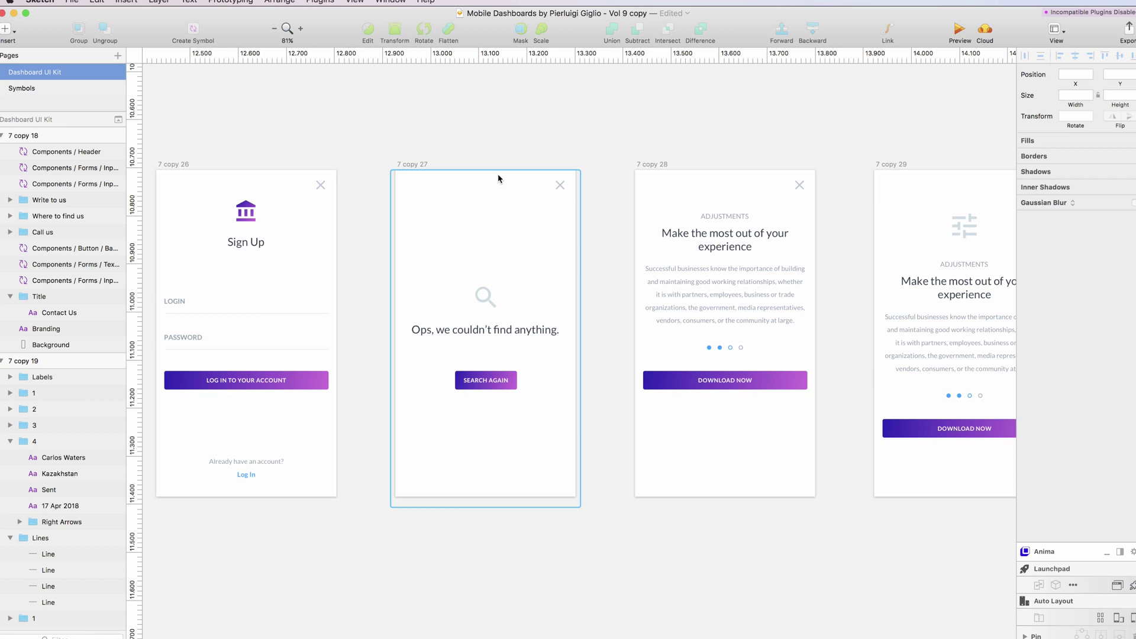
{"action": "left_click", "coordinate": [43, 88]}
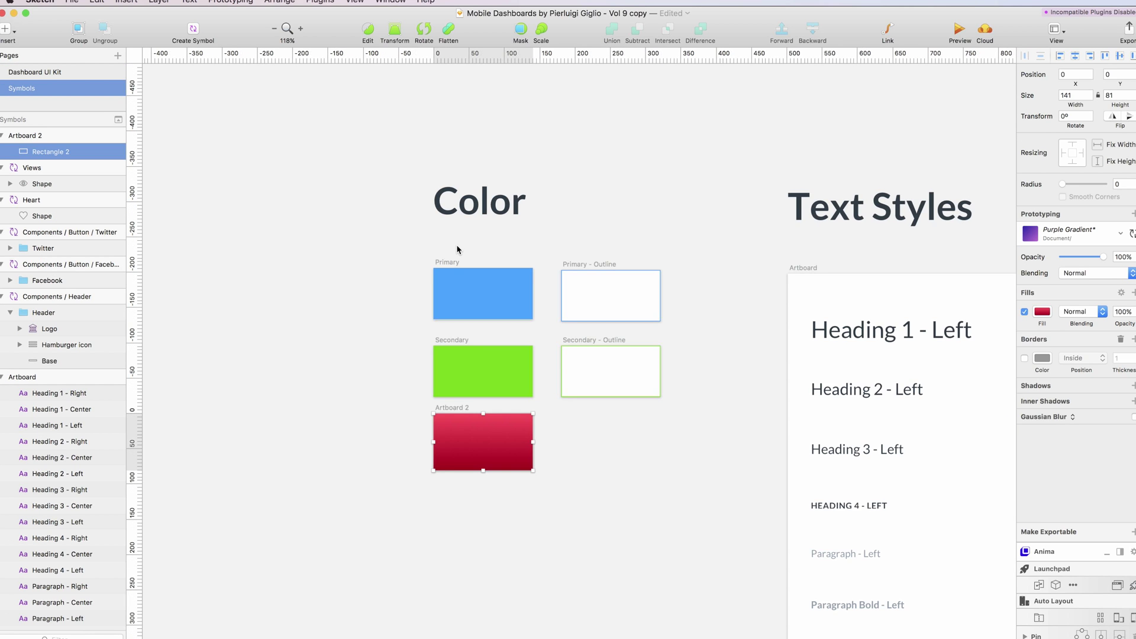
{"action": "scroll", "coordinate": [456, 243], "scroll_direction": "right", "scroll_amount": 10}
{"action": "scroll", "coordinate": [456, 243], "scroll_direction": "right", "scroll_amount": 5}
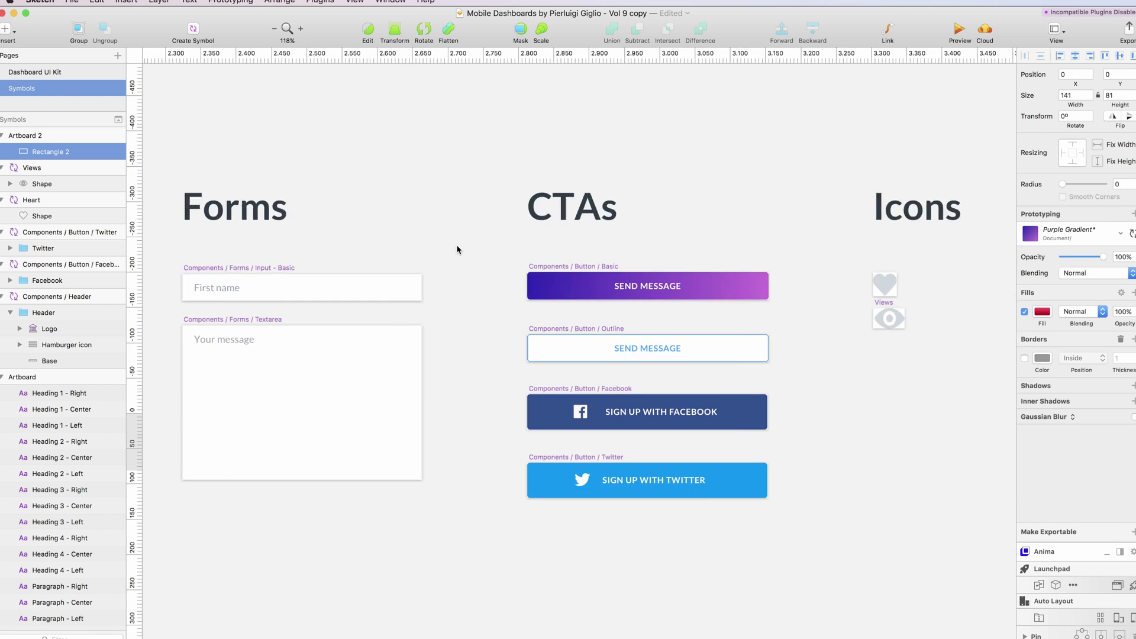
{"action": "scroll", "coordinate": [456, 243], "scroll_direction": "left", "scroll_amount": 15}
{"action": "scroll", "coordinate": [456, 244], "scroll_direction": "left", "scroll_amount": 15}
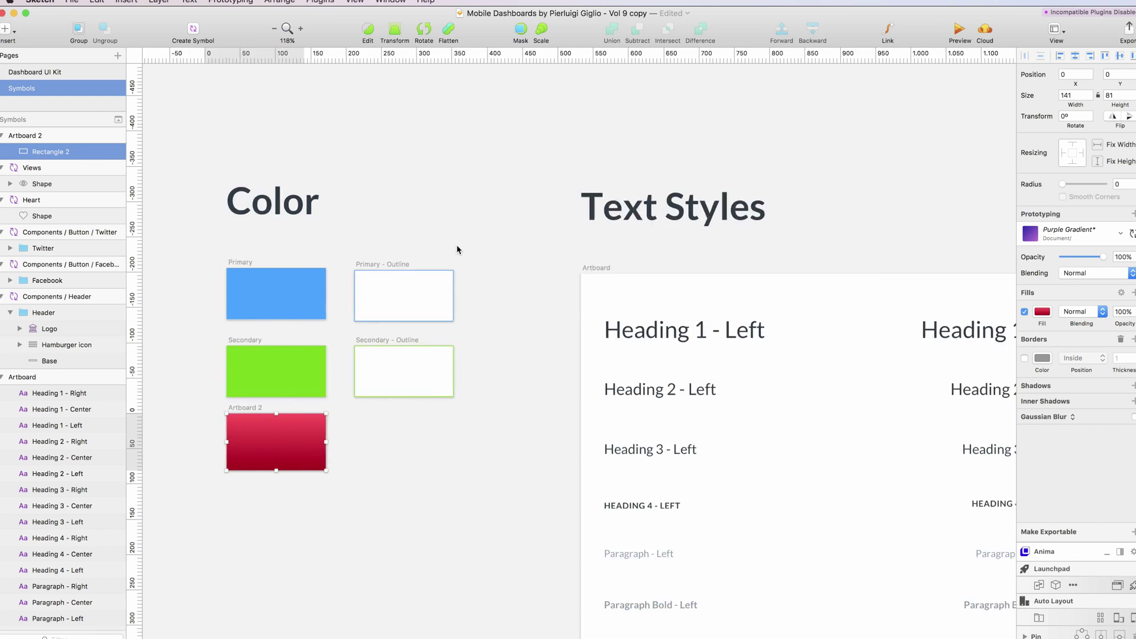
{"action": "left_click", "coordinate": [1133, 233]}
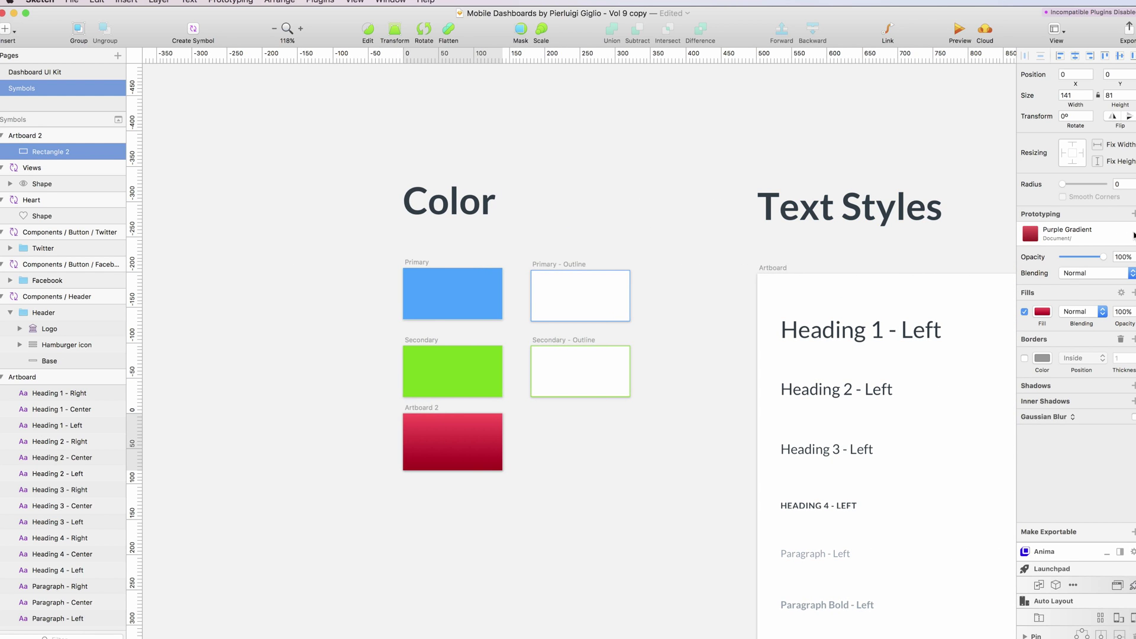
Step: Switch the swatch rectangle to the orange global gradient and sync the Purple Gradient style
{"action": "left_click", "coordinate": [449, 437]}
{"action": "left_click", "coordinate": [1042, 312]}
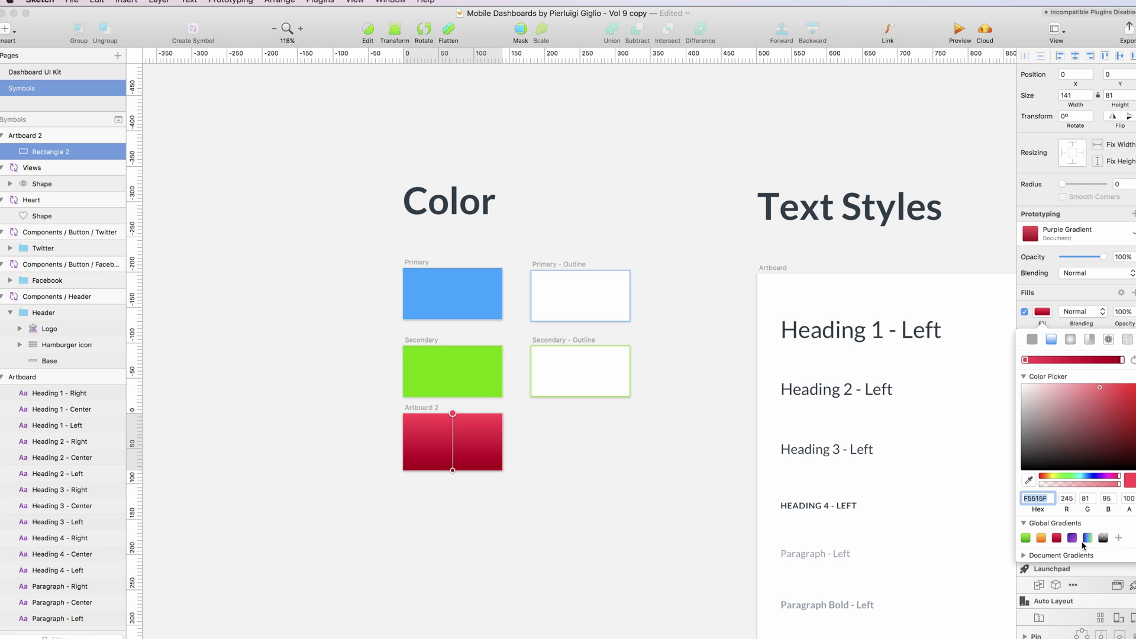
{"action": "left_click", "coordinate": [1041, 538]}
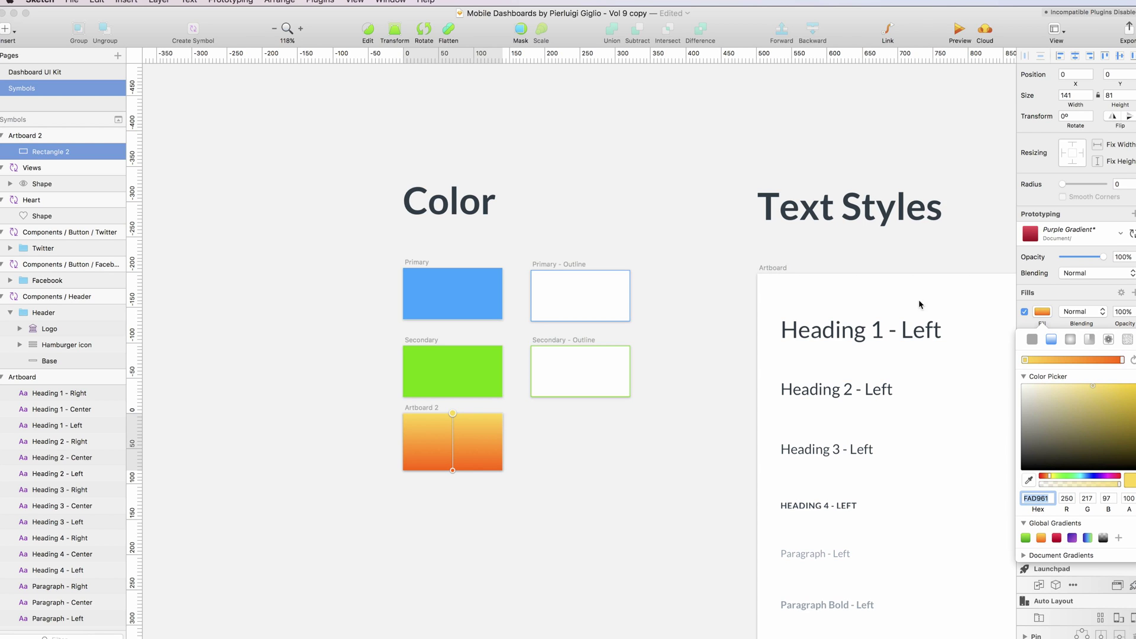
{"action": "left_click", "coordinate": [1132, 235]}
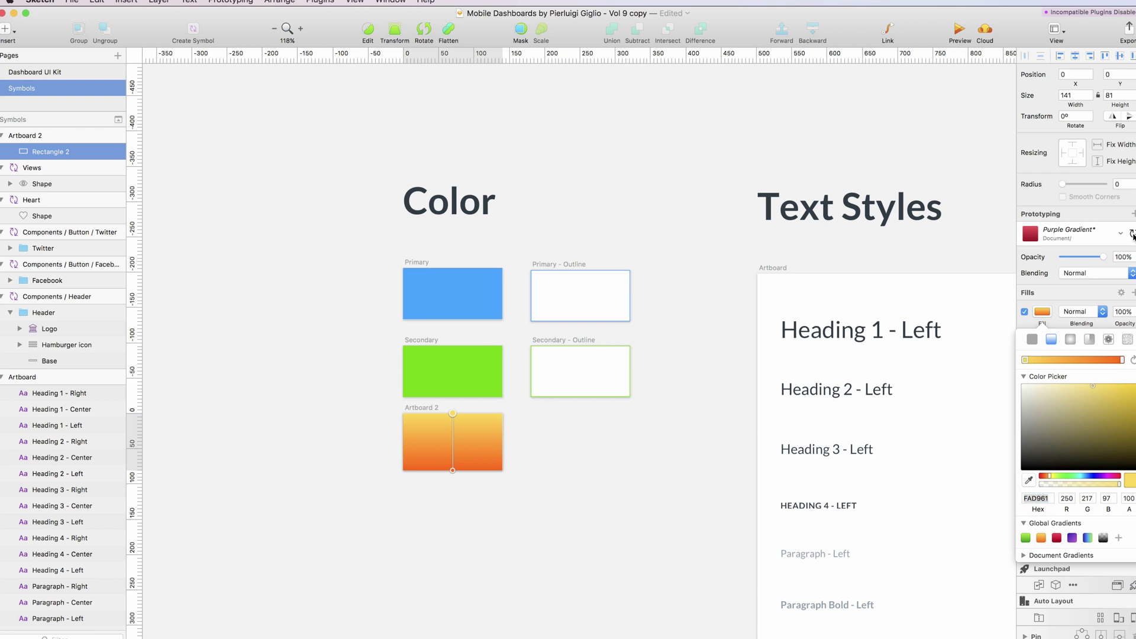
{"action": "scroll", "coordinate": [637, 215], "scroll_direction": "right", "scroll_amount": 5}
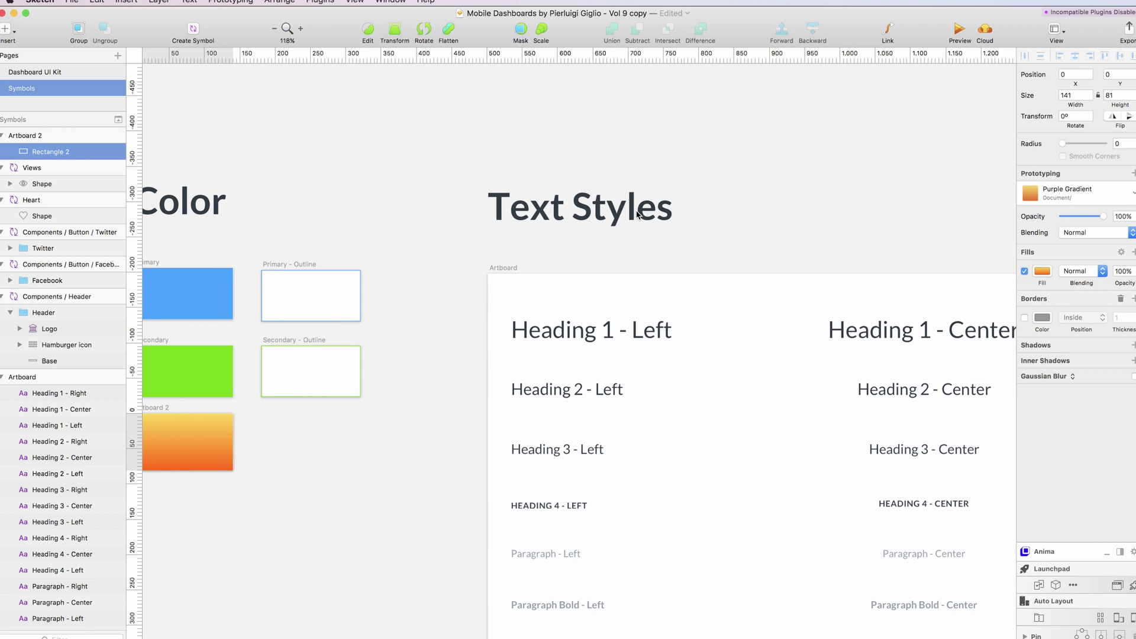
Step: Switch to the Dashboard UI Kit page and check the orange gradient on the buttons and Sign Up logo
{"action": "left_click", "coordinate": [79, 72]}
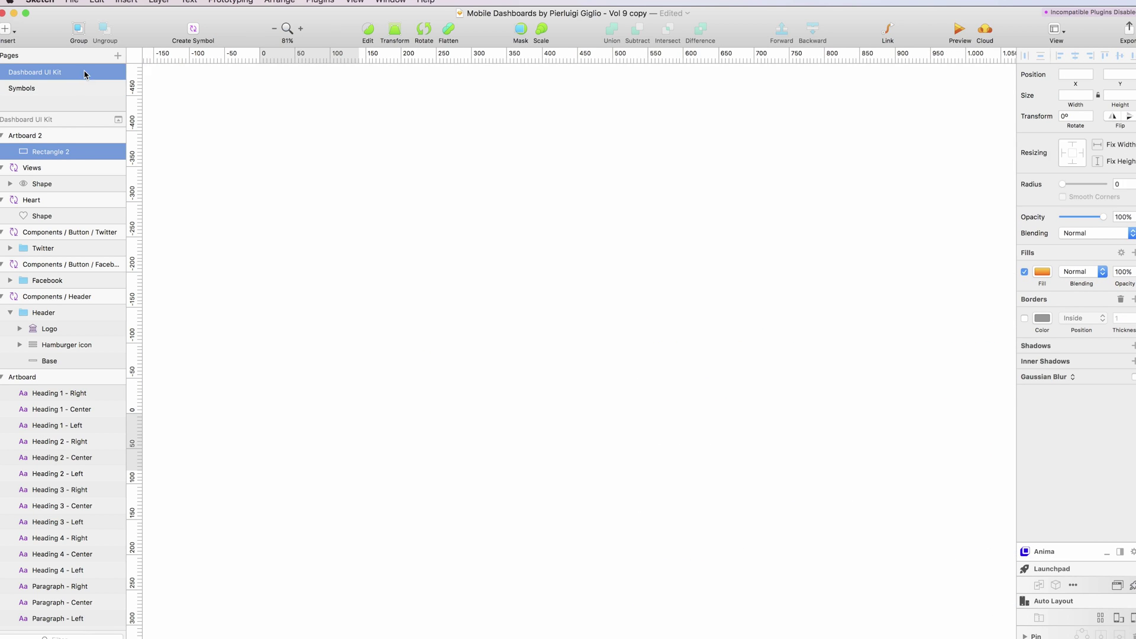
{"action": "scroll", "coordinate": [654, 271], "scroll_direction": "left", "scroll_amount": 3}
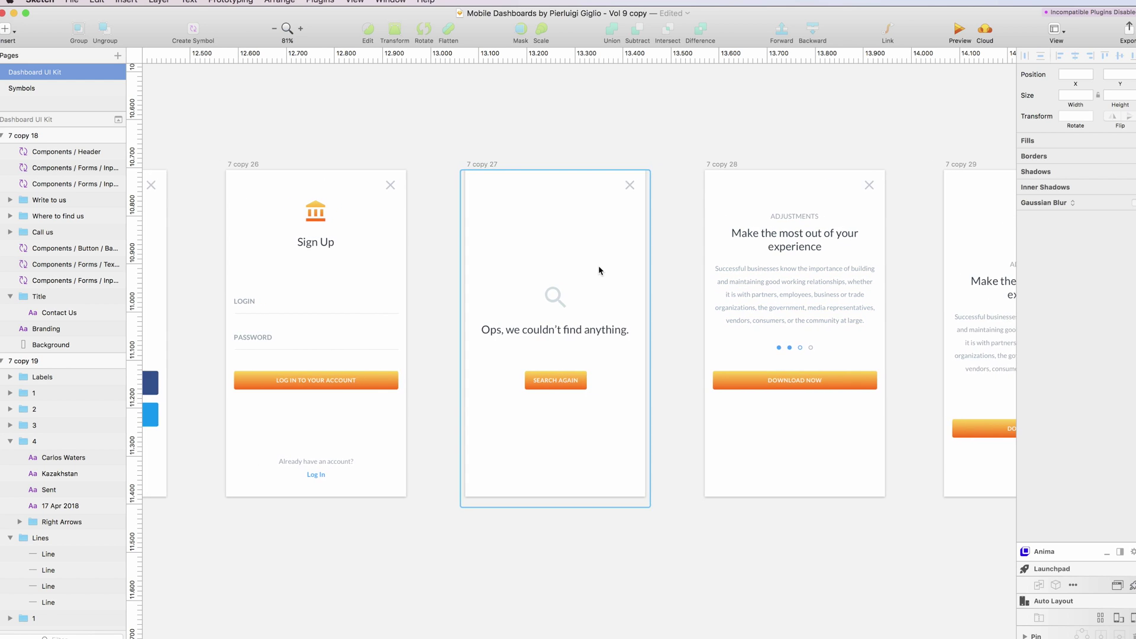
{"action": "scroll", "coordinate": [598, 266], "scroll_direction": "right", "scroll_amount": 3}
{"action": "scroll", "coordinate": [599, 267], "scroll_direction": "right", "scroll_amount": 10}
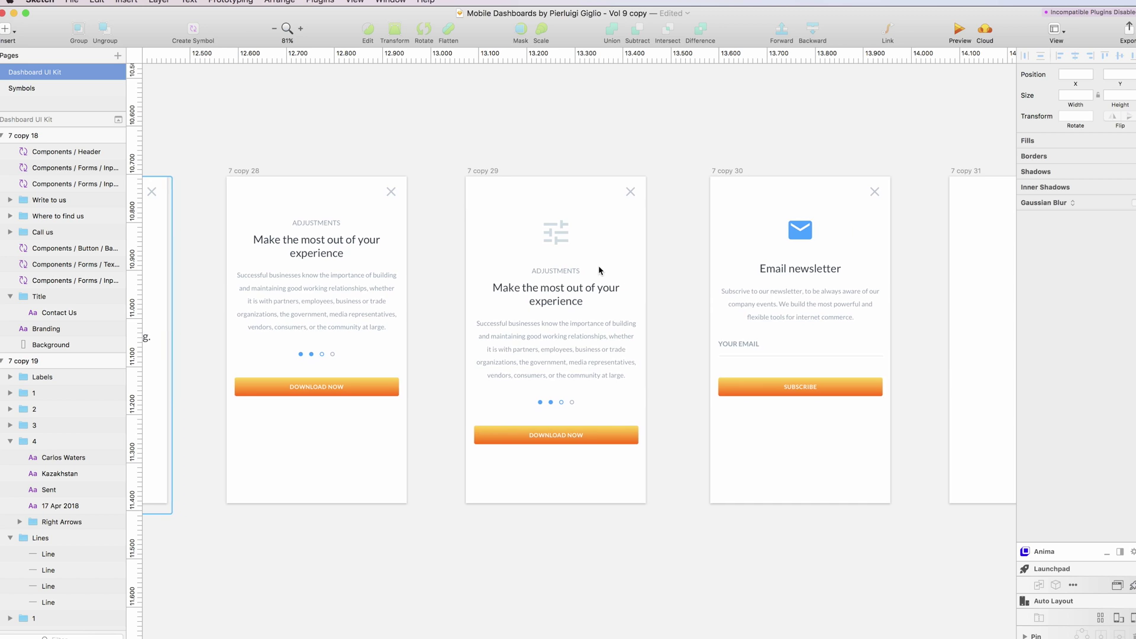
{"action": "scroll", "coordinate": [599, 271], "scroll_direction": "left", "scroll_amount": 8}
{"action": "scroll", "coordinate": [599, 269], "scroll_direction": "left", "scroll_amount": 5}
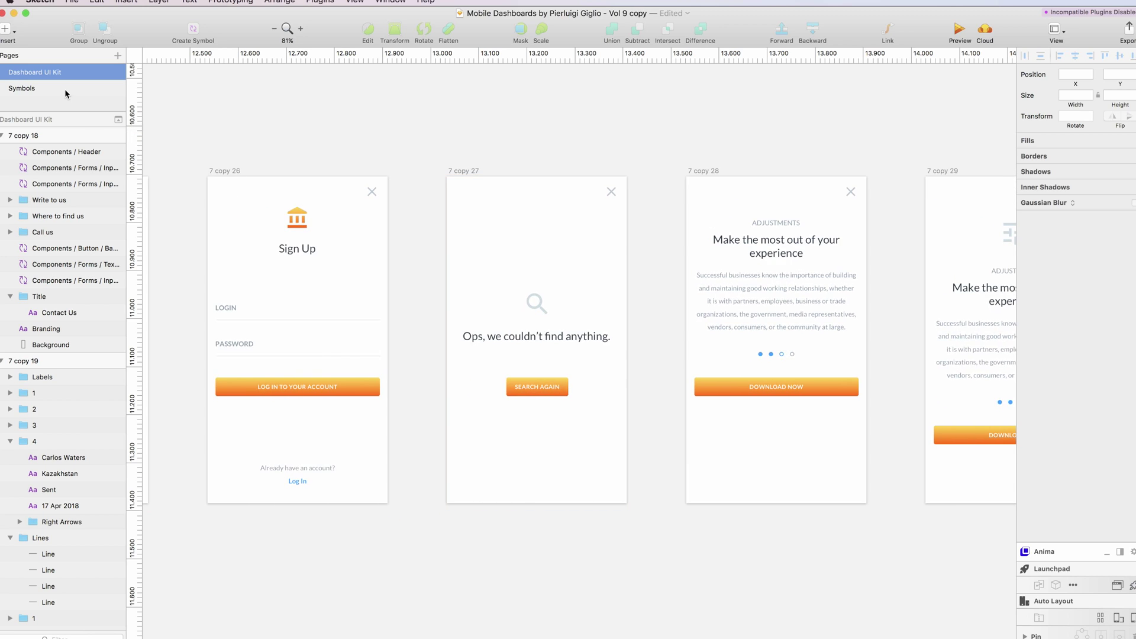
Step: Return to the Symbols page and view the orange Purple Gradient swatch among the colour styles
{"action": "left_click", "coordinate": [65, 88]}
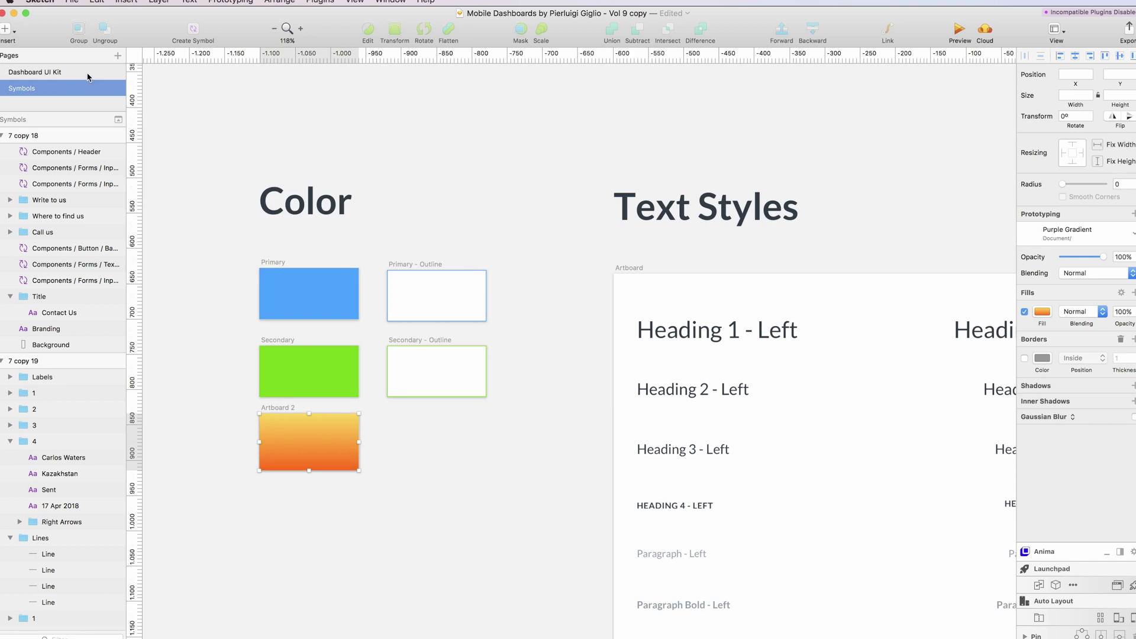
{"action": "scroll", "coordinate": [240, 182], "scroll_direction": "left", "scroll_amount": 2}
{"action": "scroll", "coordinate": [239, 182], "scroll_direction": "left", "scroll_amount": 2}
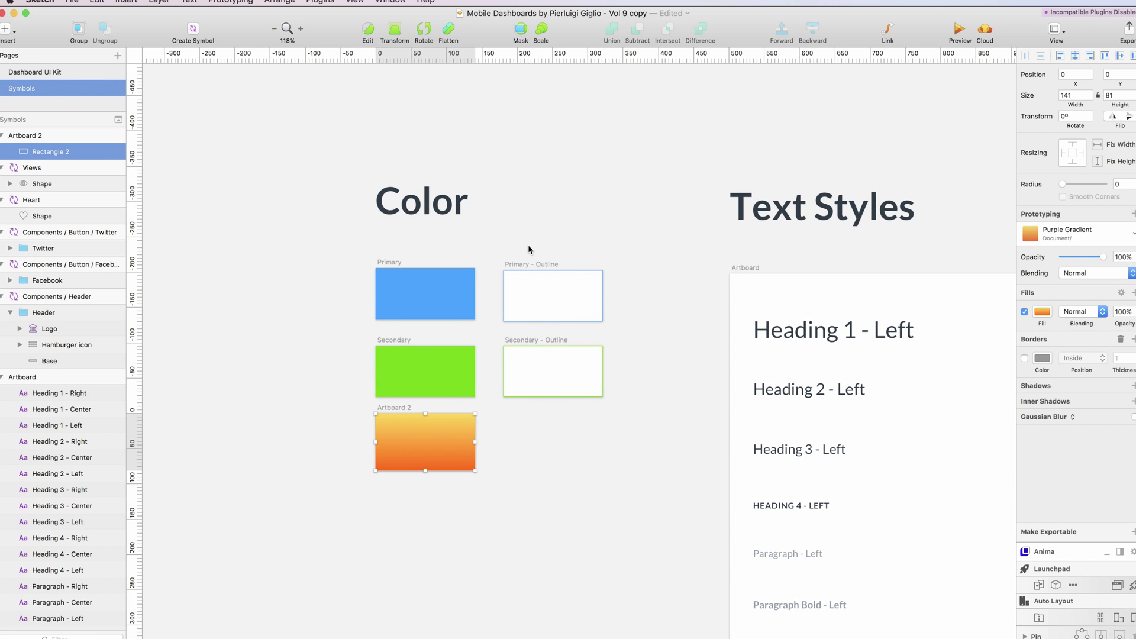
{"action": "scroll", "coordinate": [517, 245], "scroll_direction": "up", "scroll_amount": 2}
{"action": "scroll", "coordinate": [517, 245], "scroll_direction": "left", "scroll_amount": 2}
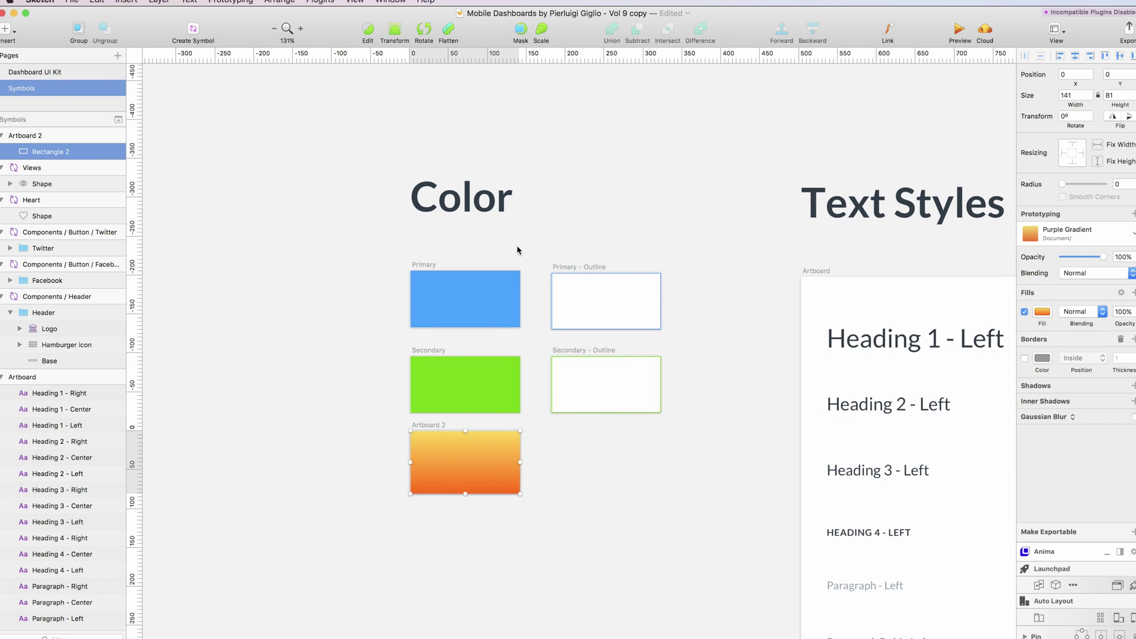